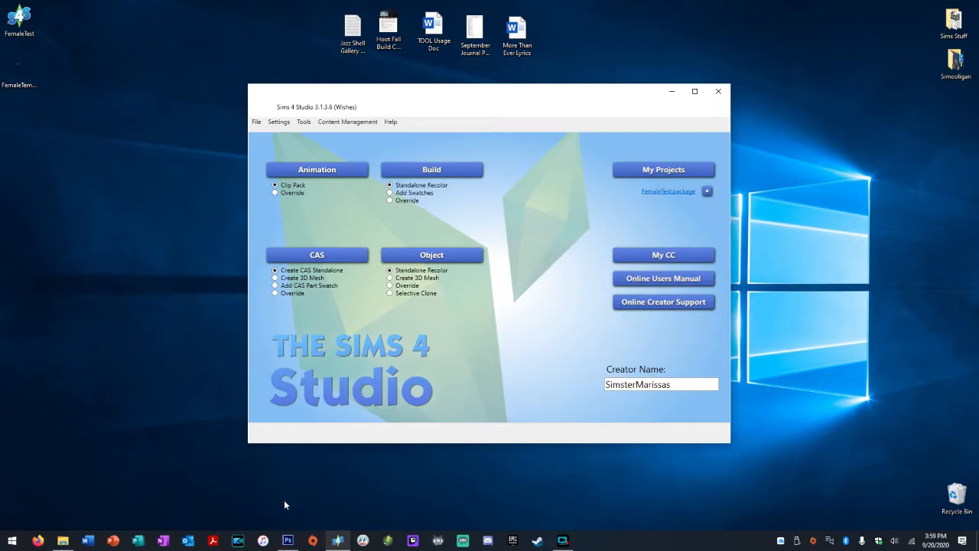
Look over the female, male, child and toddler template images in the Body Textures folder.
left_click(63, 540)
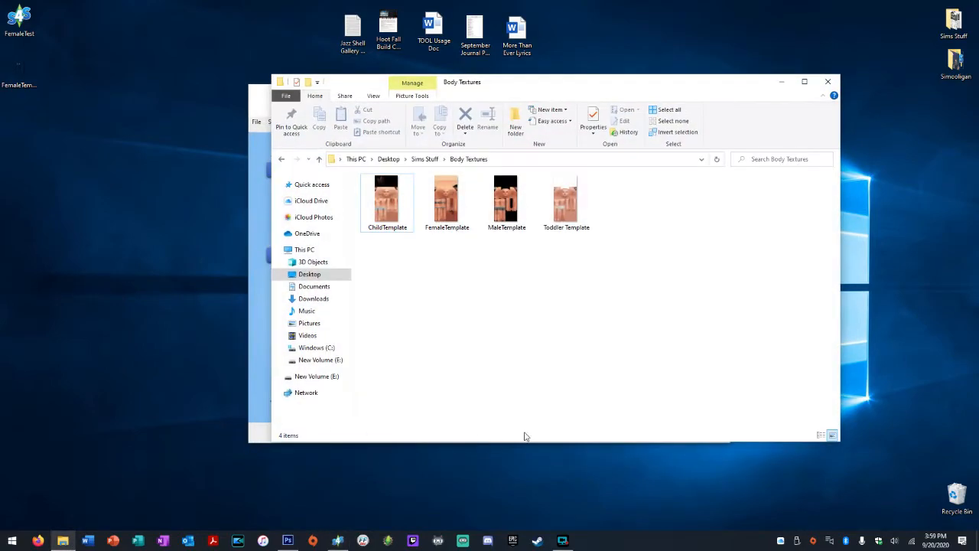
left_click_drag(550, 93, 504, 85)
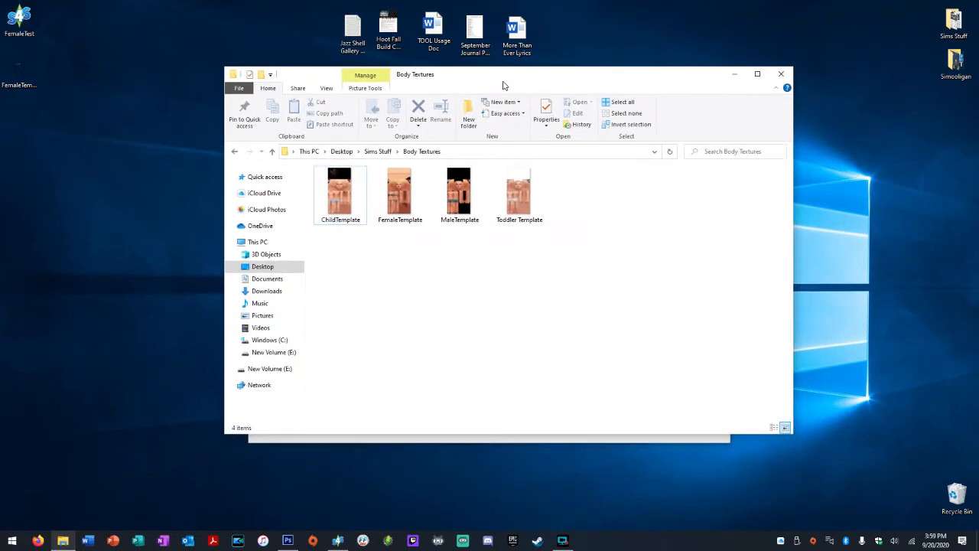
left_click(399, 200)
left_click(455, 207)
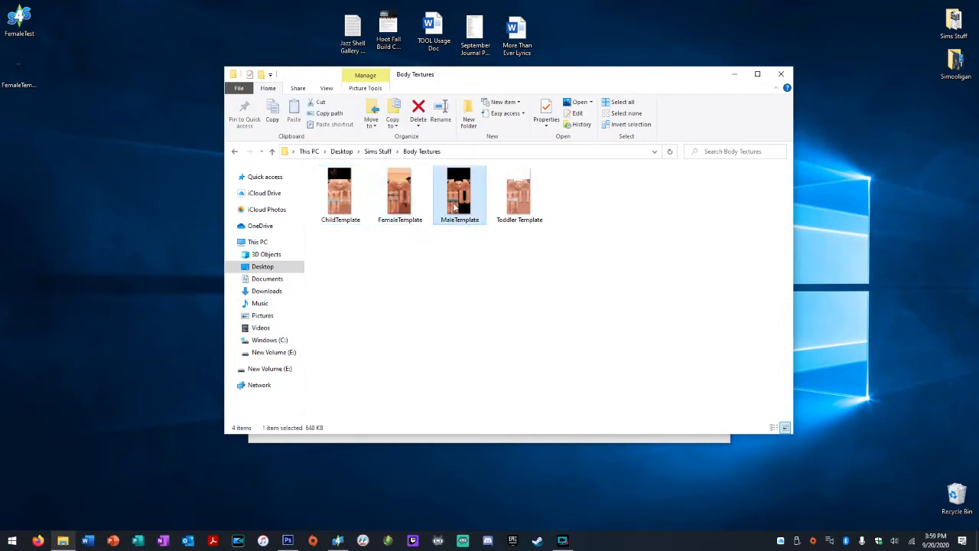
left_click(349, 200)
left_click(362, 261)
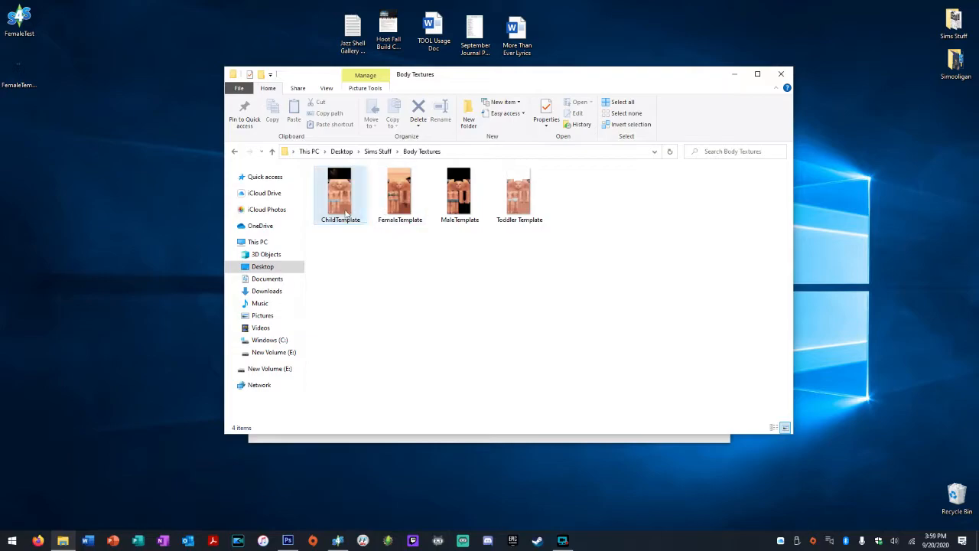
left_click(736, 75)
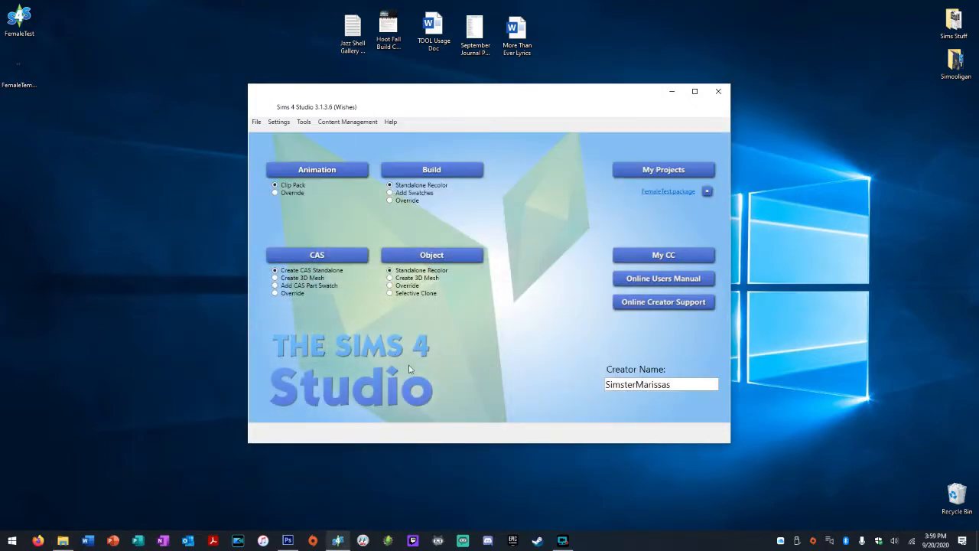
Switch to Photoshop and examine the face and body areas of FemaleTemplate.png, finishing on the face.
left_click(288, 541)
scroll(622, 287, "down", 3)
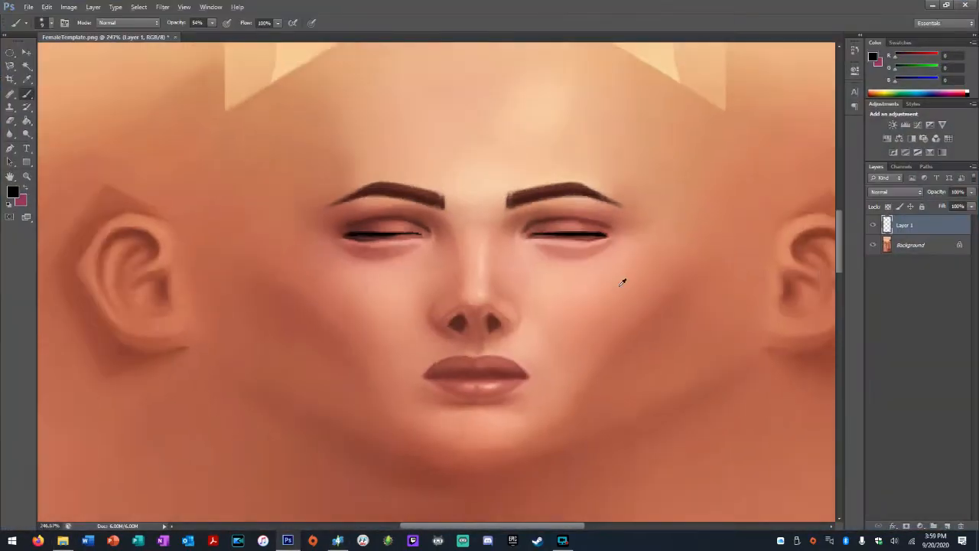
left_click_drag(541, 527, 572, 526)
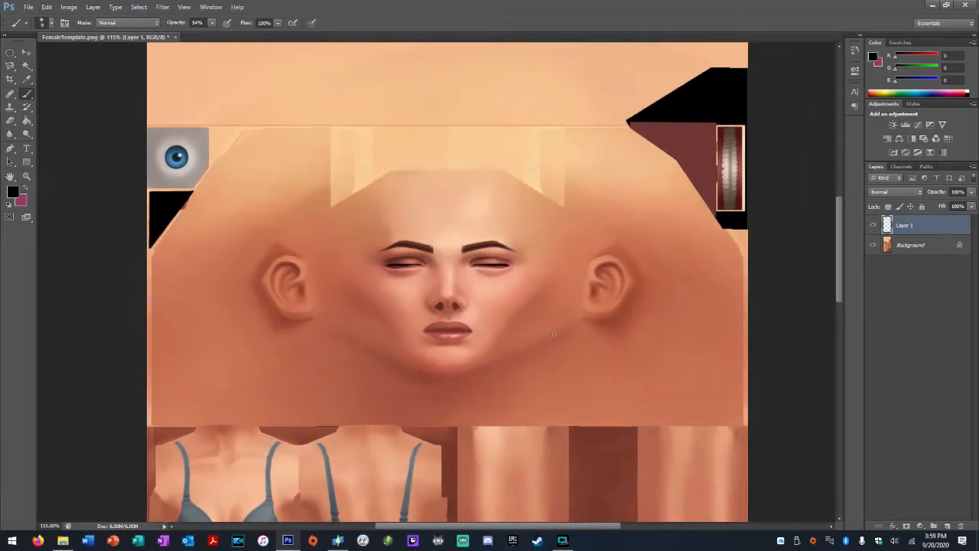
scroll(551, 345, "down", 8)
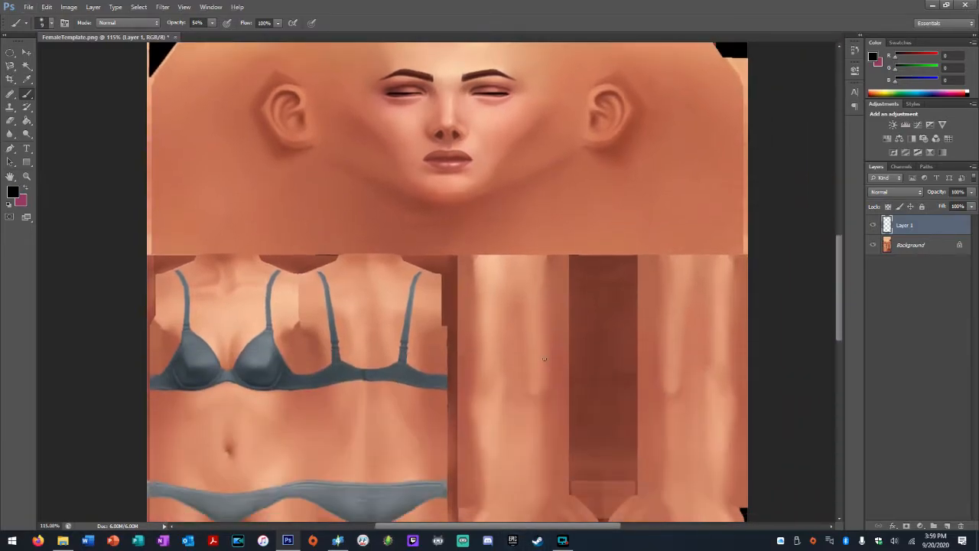
scroll(543, 357, "up", 6)
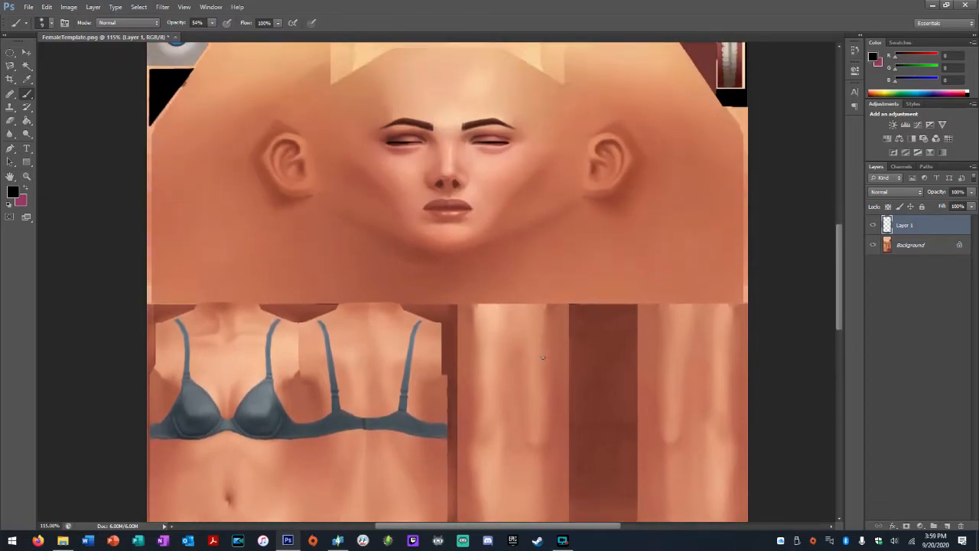
scroll(543, 357, "up", 1)
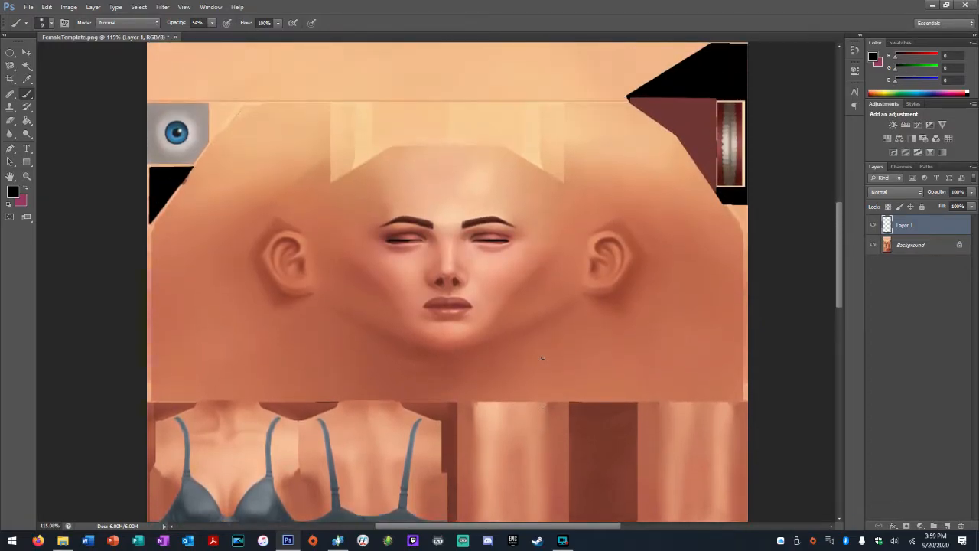
scroll(543, 358, "up", 5)
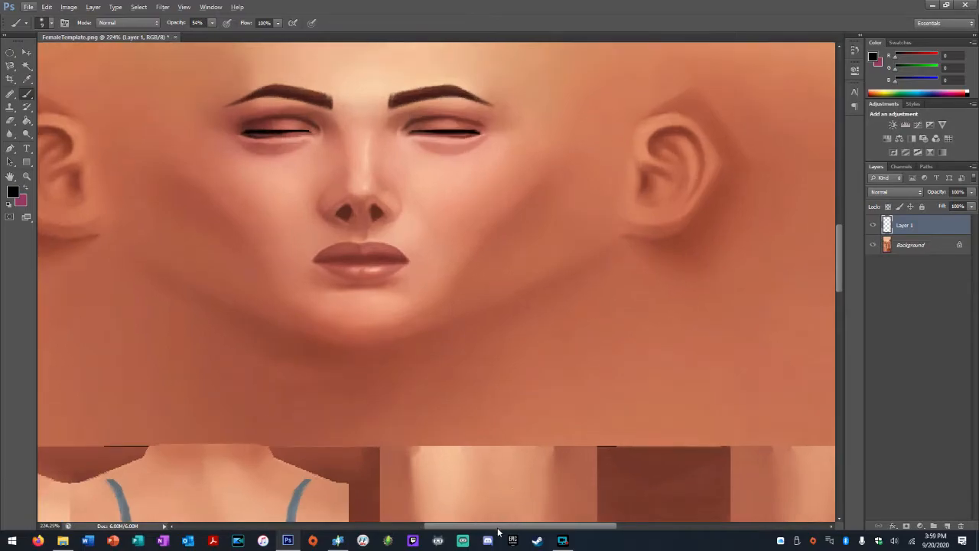
left_click_drag(498, 528, 472, 527)
scroll(514, 375, "up", 2)
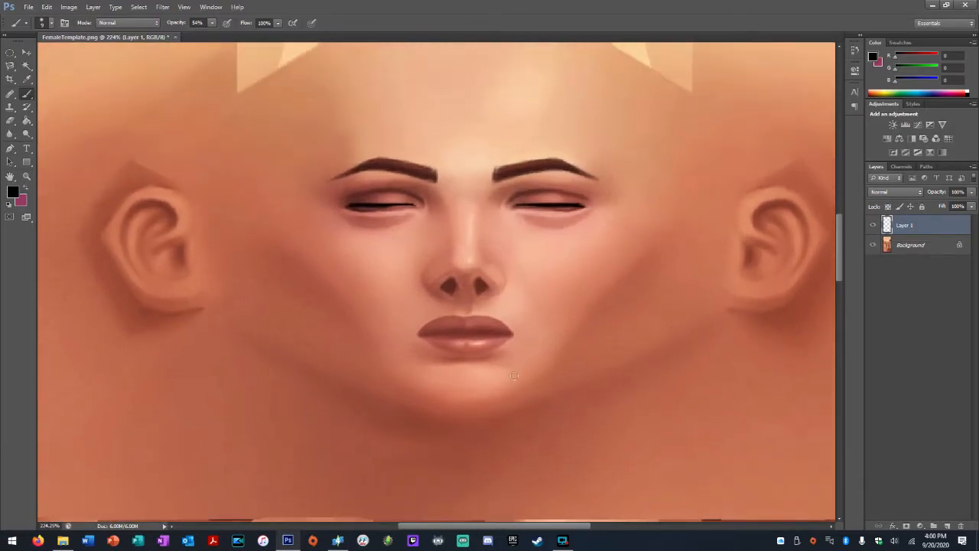
scroll(514, 374, "up", 2)
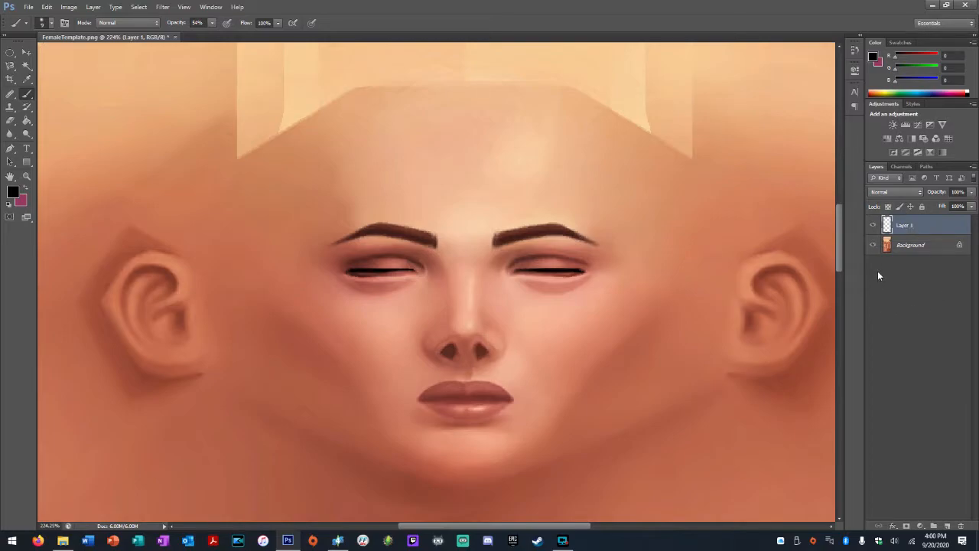
Hide the Background layer to inspect Layer 1 on its own, and show the template again.
left_click(873, 245)
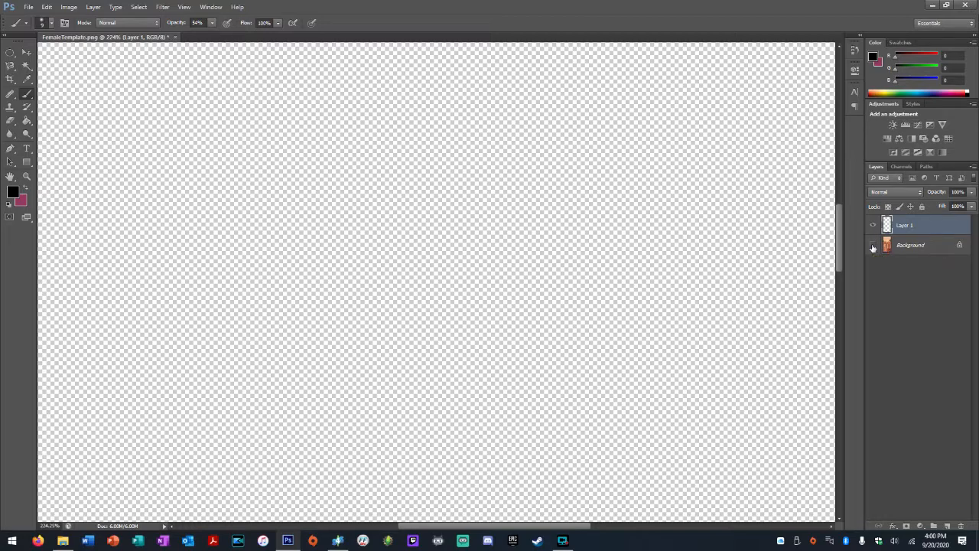
left_click(873, 245)
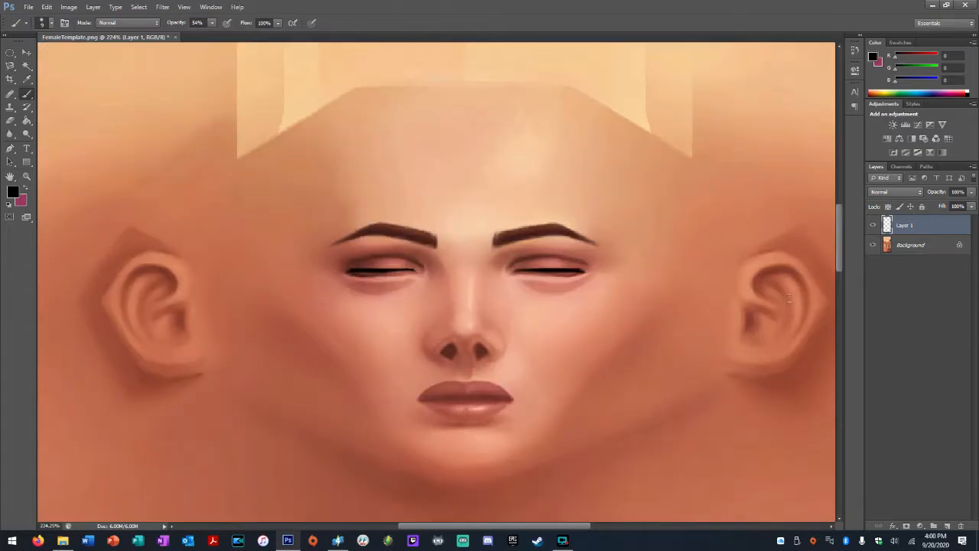
Set the foreground colour to a salmon pink, RGB 246, 118, 118.
left_click_drag(422, 527, 433, 526)
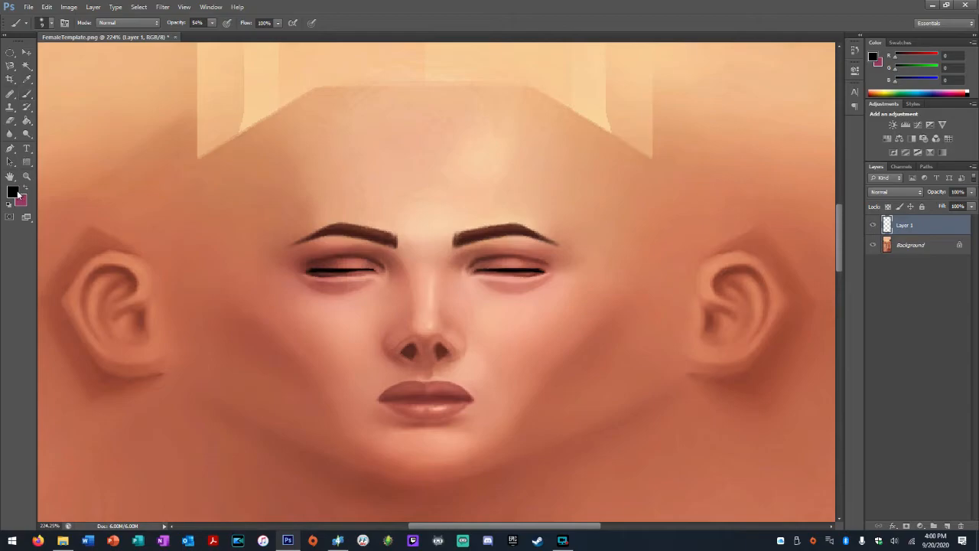
left_click(15, 191)
left_click_drag(620, 133, 612, 128)
left_click(766, 121)
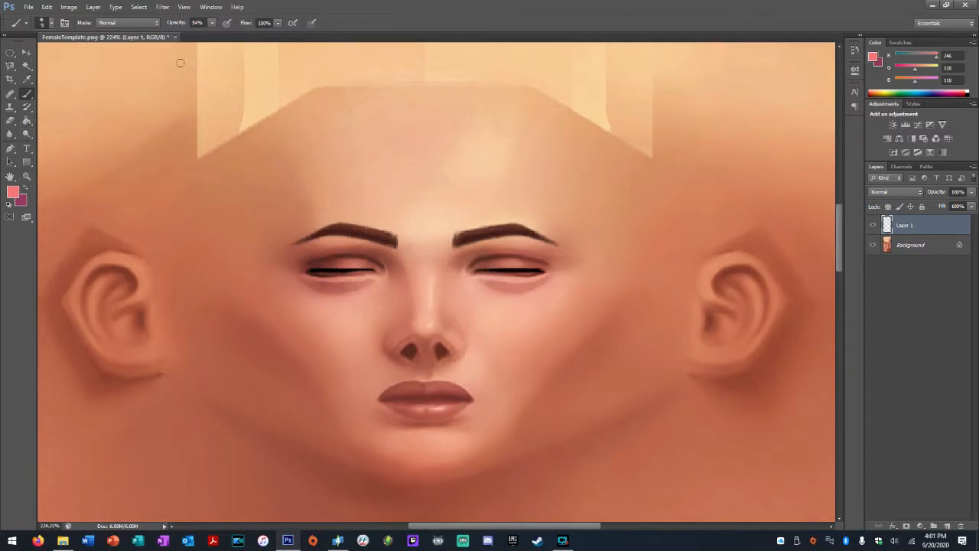
Try a pink eyeshadow stroke over the left-hand eyelid with a 25 px brush at 98% opacity, and undo it.
left_click(212, 24)
left_click_drag(211, 36, 235, 35)
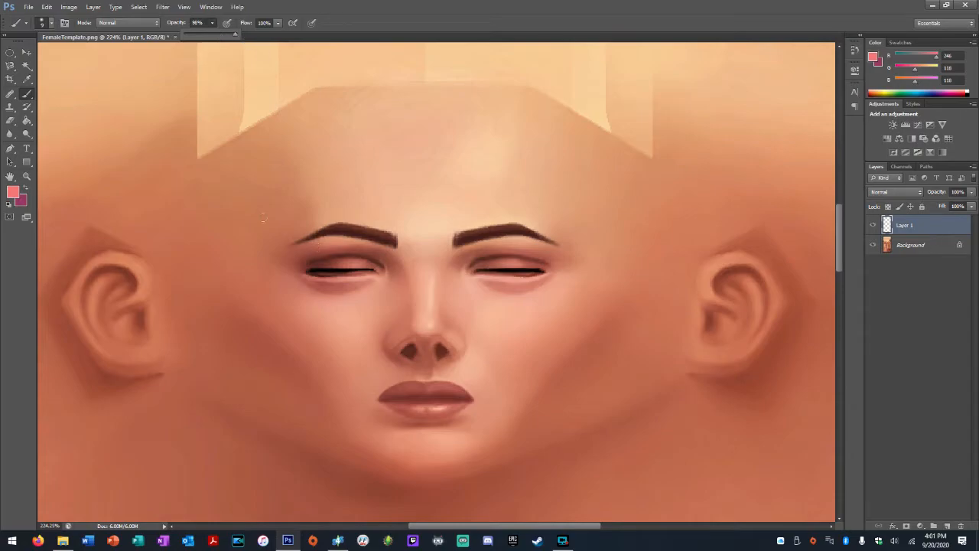
left_click(50, 24)
left_click_drag(22, 58, 29, 58)
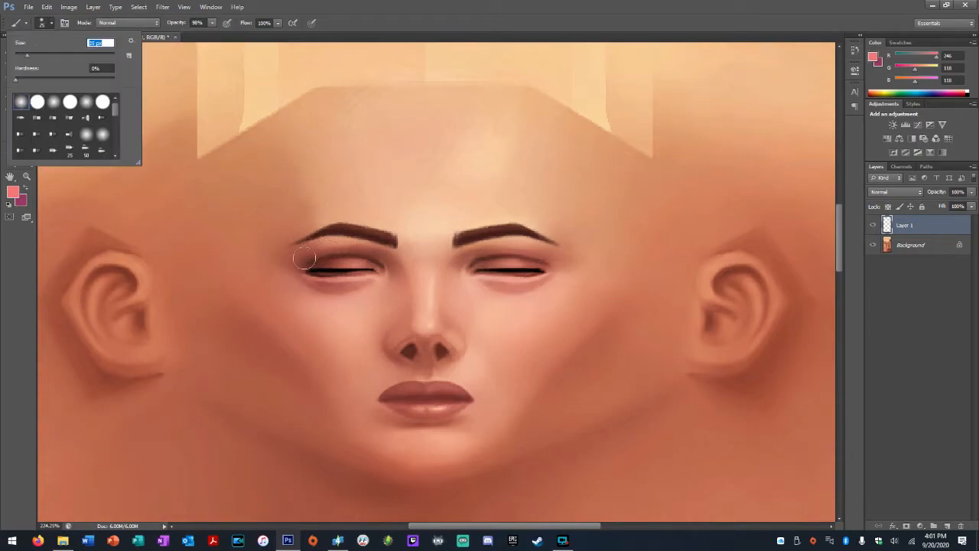
left_click_drag(304, 259, 380, 260)
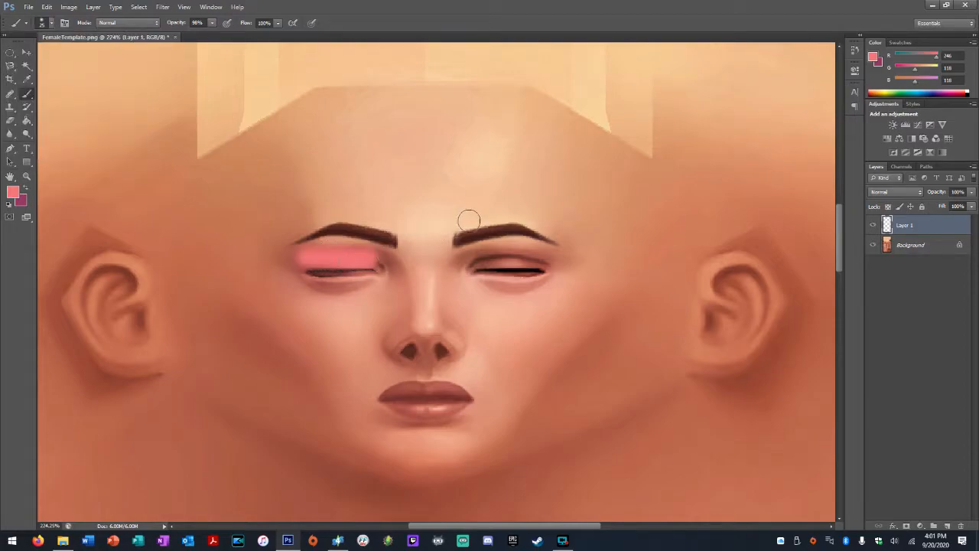
left_click(46, 7)
left_click(72, 21)
Reduce the brush to 26% opacity and 12 px for detailed work around the eyes.
left_click(212, 23)
left_click_drag(212, 36, 175, 36)
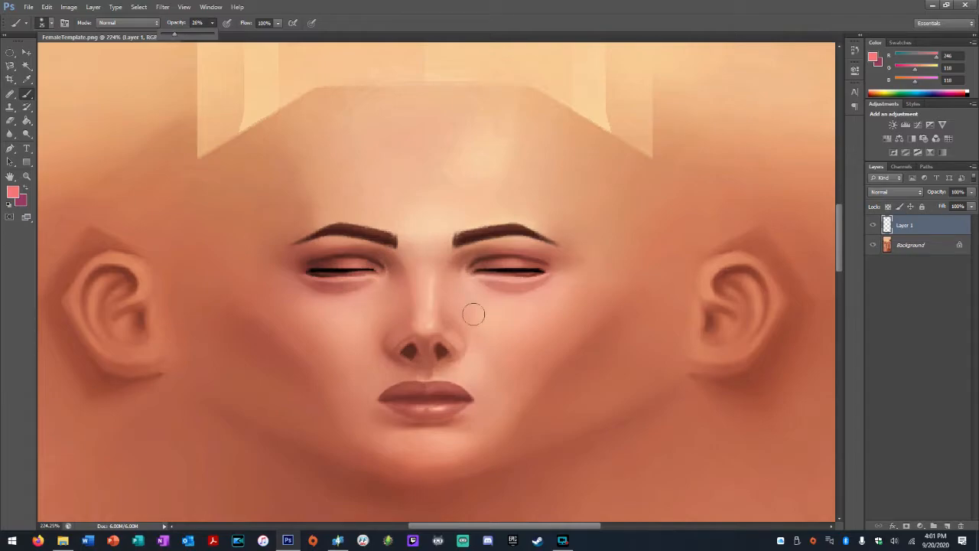
scroll(306, 313, "up", 2)
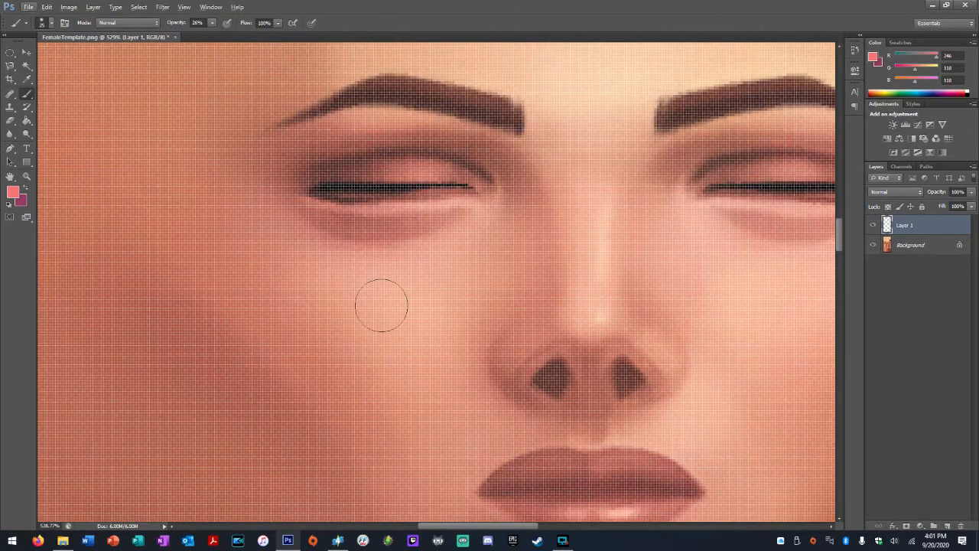
scroll(393, 313, "up", 1)
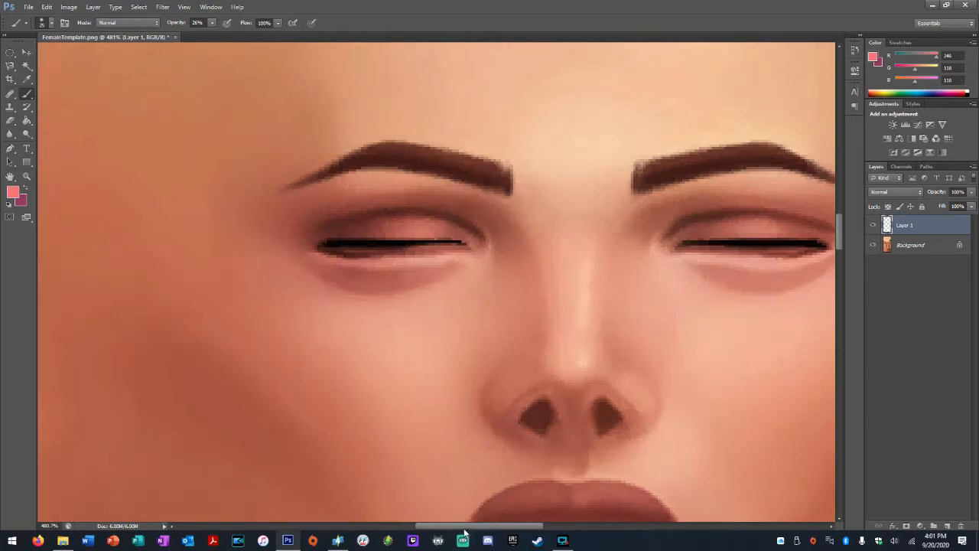
left_click_drag(470, 528, 478, 527)
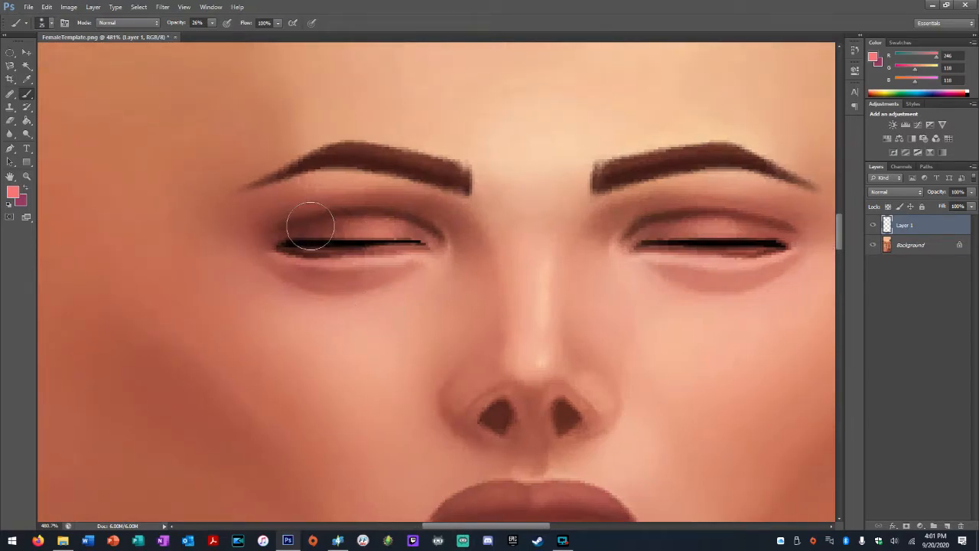
left_click(48, 22)
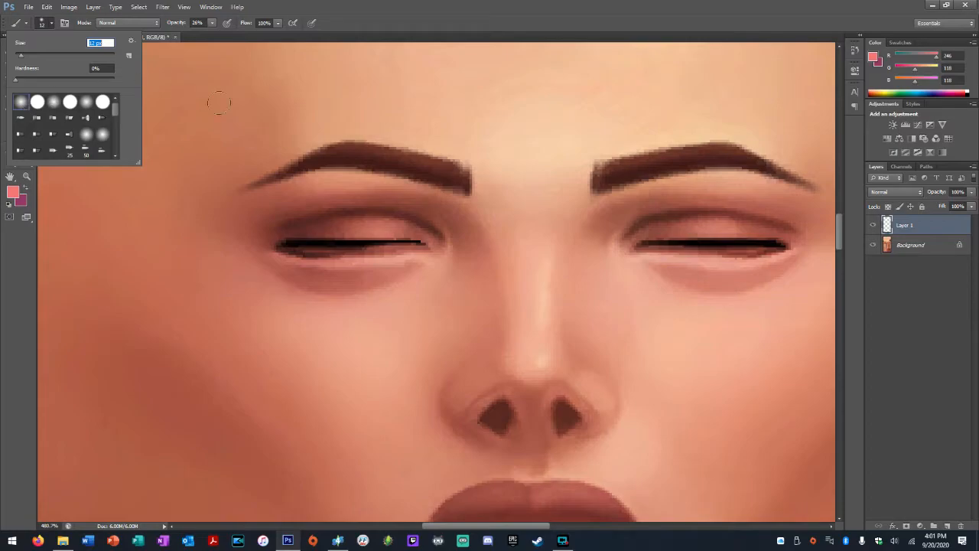
Brush soft pink eyeshadow across both upper eyelids on Layer 1.
mouse_move(291, 226)
left_mouse_down()
mouse_move(427, 235)
mouse_move(316, 229)
left_mouse_up()
mouse_move(411, 232)
left_mouse_down()
mouse_move(320, 225)
mouse_move(274, 236)
mouse_move(360, 222)
mouse_move(424, 233)
mouse_move(364, 220)
mouse_move(295, 226)
mouse_move(349, 222)
mouse_move(437, 239)
mouse_move(351, 224)
mouse_move(288, 231)
mouse_move(400, 227)
left_mouse_up()
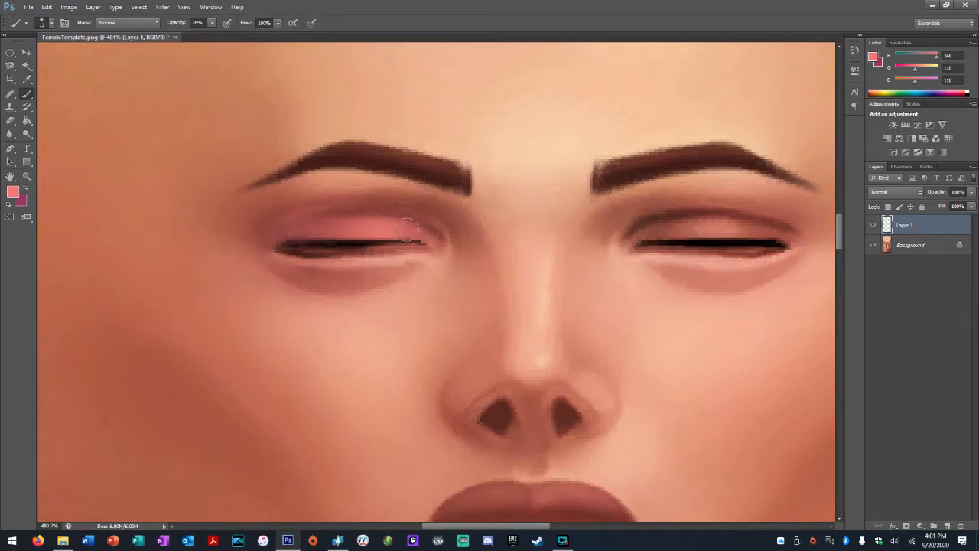
left_click_drag(466, 528, 493, 528)
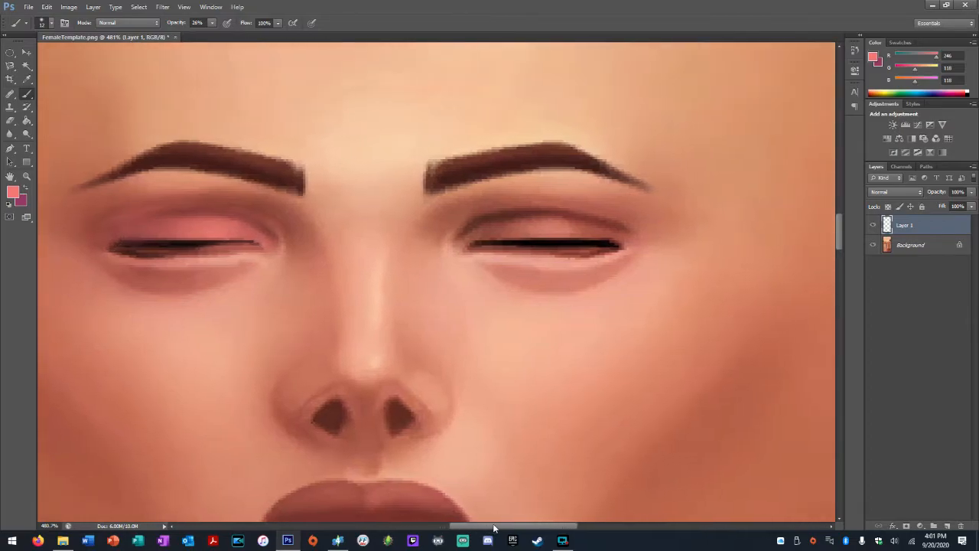
mouse_move(457, 227)
left_mouse_down()
mouse_move(612, 232)
mouse_move(479, 234)
mouse_move(525, 221)
mouse_move(617, 234)
mouse_move(539, 222)
mouse_move(478, 226)
mouse_move(452, 242)
mouse_move(534, 219)
mouse_move(615, 233)
left_mouse_up()
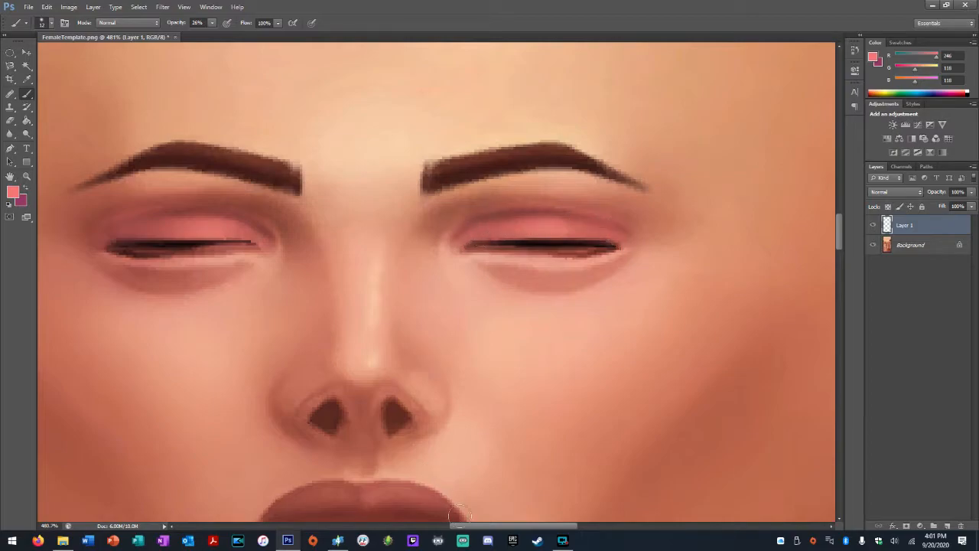
Set the foreground colour to near-black, RGB 12, 12, 12.
left_click_drag(468, 529, 456, 530)
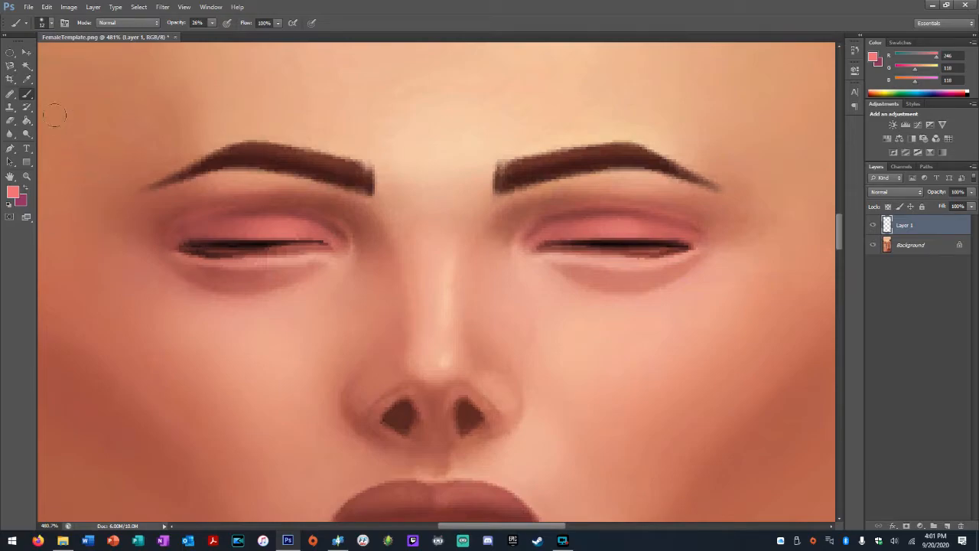
left_click(15, 193)
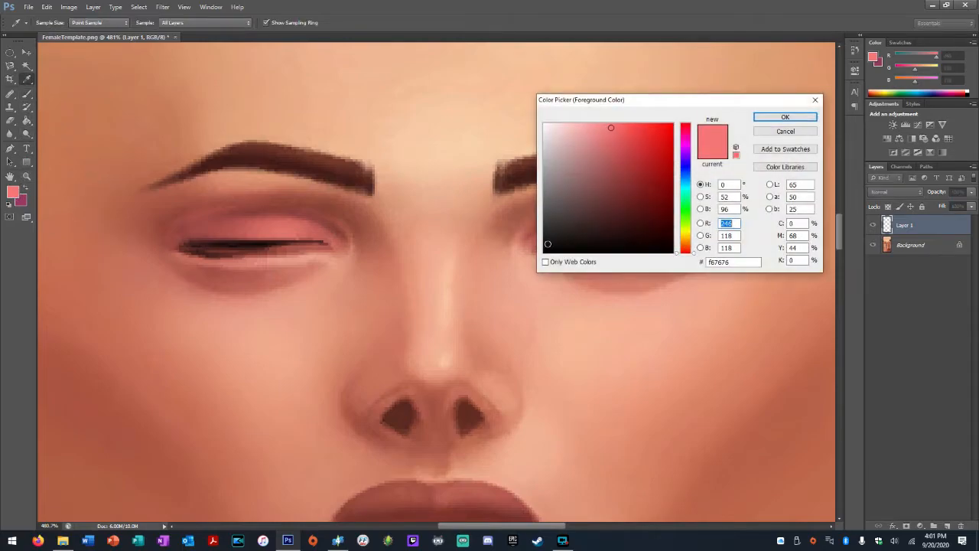
left_click(547, 243)
left_click(782, 118)
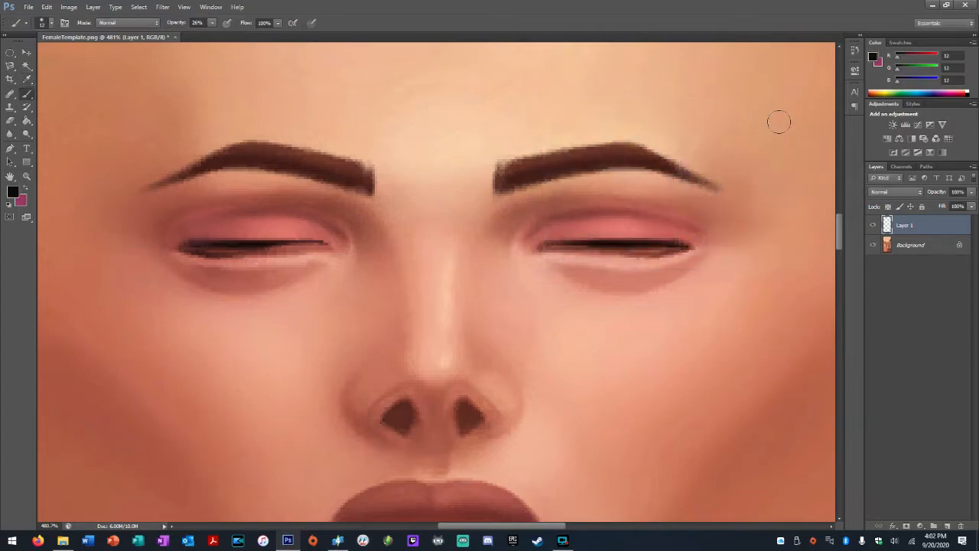
Paint dark eyeliner along the lower edge of both eyes, extending it into a wing at each outer corner.
mouse_move(545, 257)
left_mouse_down()
mouse_move(657, 257)
mouse_move(694, 244)
mouse_move(542, 248)
mouse_move(633, 261)
mouse_move(691, 243)
left_mouse_up()
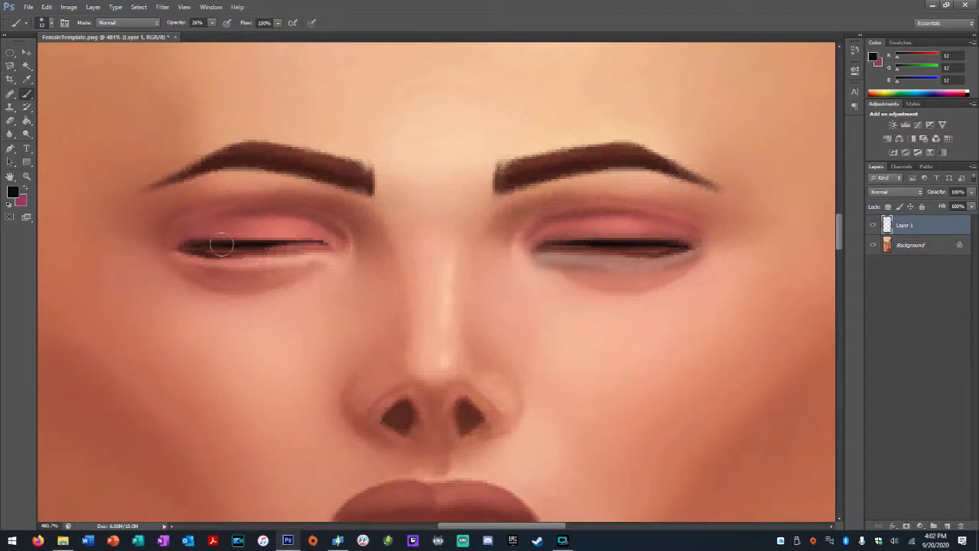
mouse_move(188, 243)
left_mouse_down()
mouse_move(266, 261)
mouse_move(327, 247)
mouse_move(186, 249)
mouse_move(310, 254)
mouse_move(324, 247)
mouse_move(195, 250)
mouse_move(298, 259)
mouse_move(319, 252)
mouse_move(191, 257)
left_mouse_up()
mouse_move(539, 257)
left_mouse_down()
mouse_move(675, 251)
mouse_move(605, 263)
mouse_move(560, 257)
mouse_move(688, 249)
mouse_move(541, 258)
mouse_move(586, 238)
mouse_move(564, 238)
mouse_move(684, 250)
mouse_move(701, 241)
mouse_move(684, 252)
mouse_move(723, 222)
left_mouse_up()
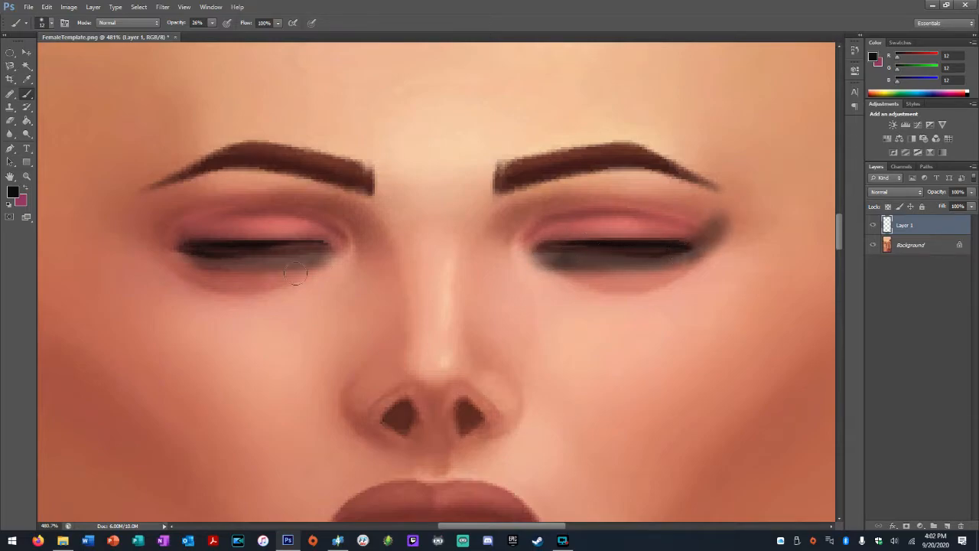
mouse_move(176, 247)
left_mouse_down()
mouse_move(149, 239)
mouse_move(202, 266)
mouse_move(169, 248)
left_mouse_up()
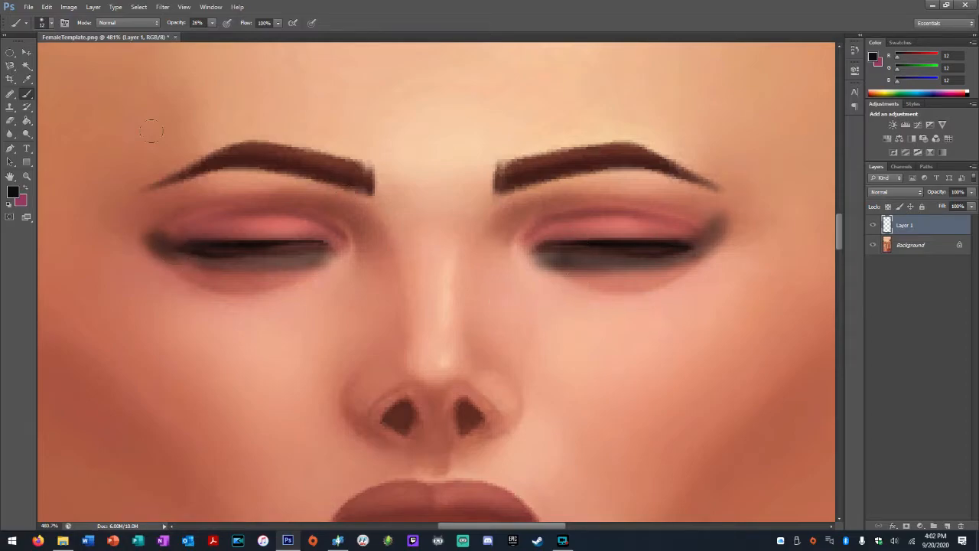
Set the foreground colour to pale yellow, RGB 255, 247, 157.
left_click(13, 191)
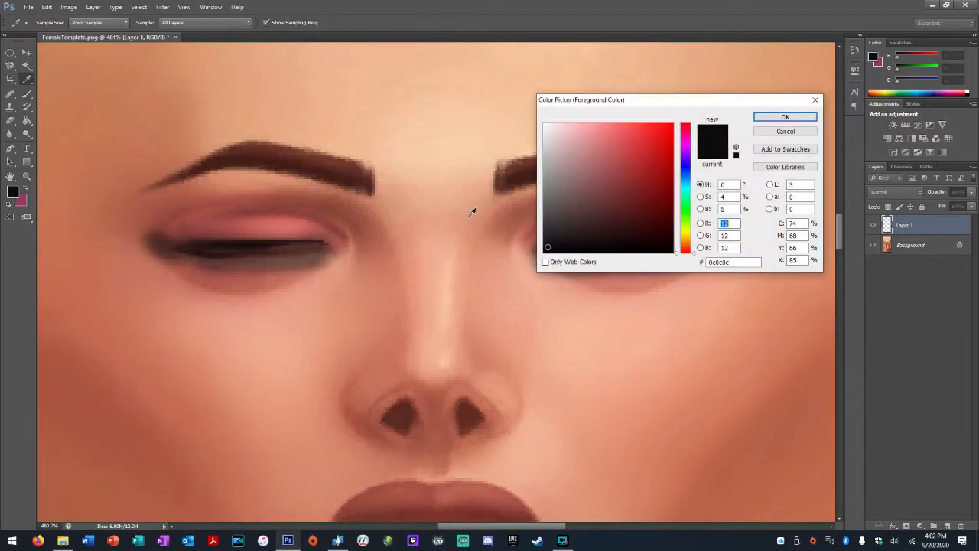
left_click_drag(685, 153, 685, 232)
left_click_drag(687, 236, 687, 238)
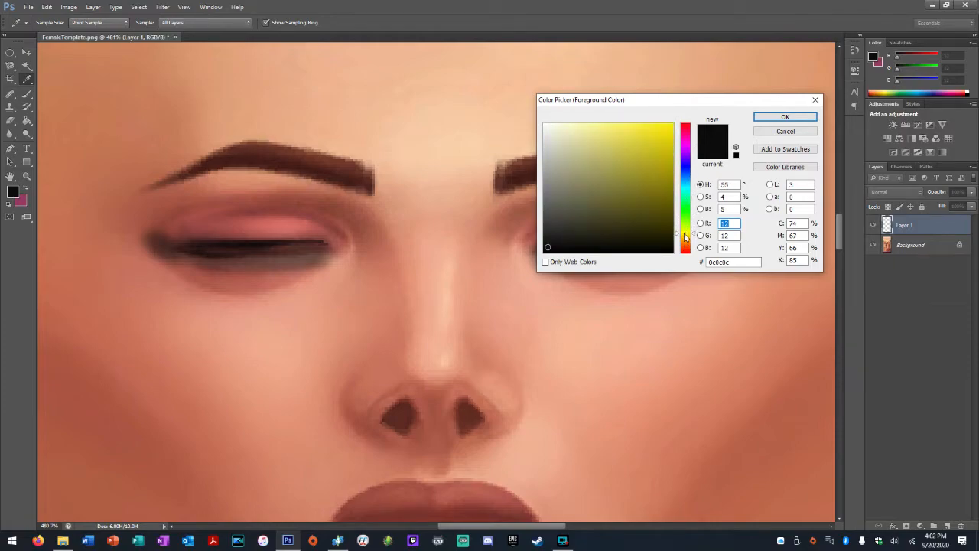
left_click_drag(635, 150, 593, 124)
left_click(773, 120)
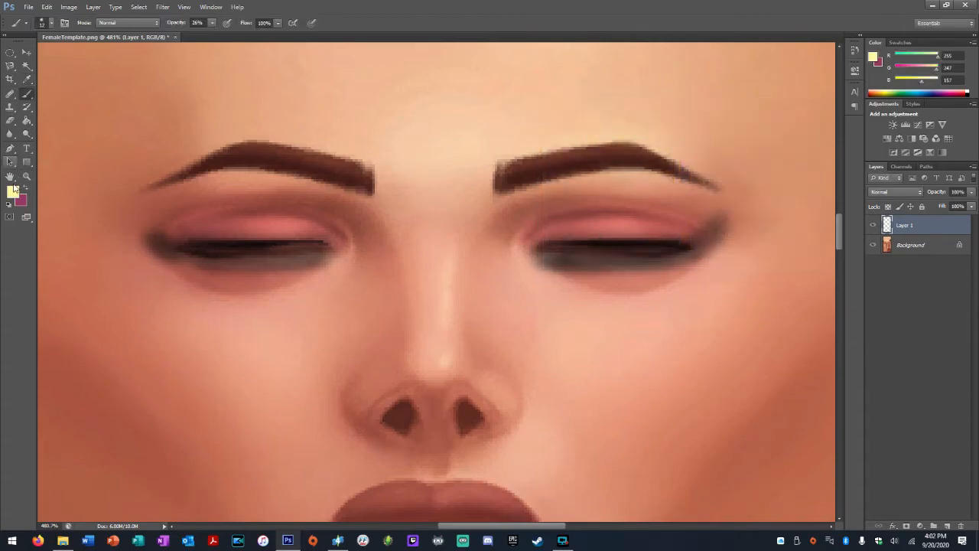
Paint both eyebrows pale yellow on Layer 1 using a smaller brush at 72% opacity.
left_click(212, 23)
left_click_drag(220, 38, 237, 34)
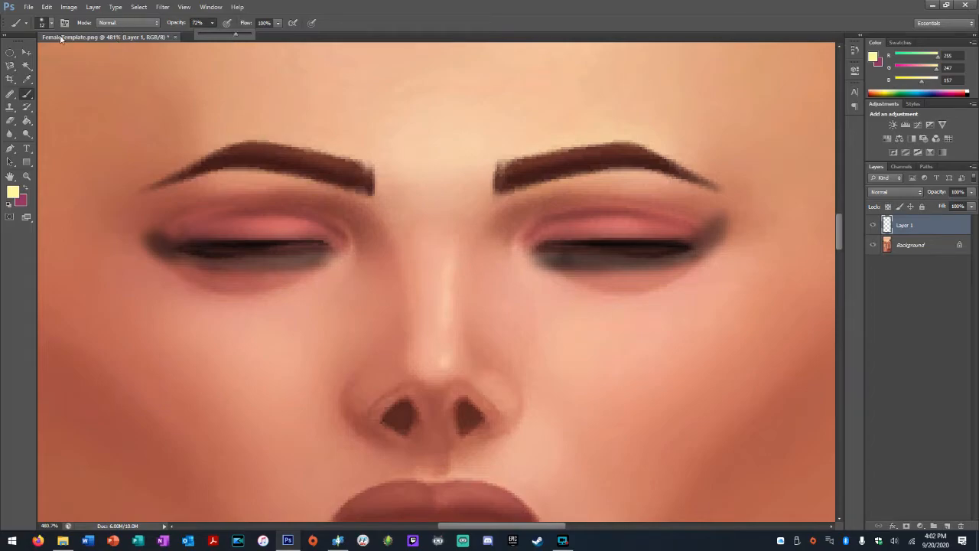
left_click(52, 24)
left_click_drag(20, 59, 18, 59)
mouse_move(366, 179)
left_mouse_down()
mouse_move(246, 147)
mouse_move(146, 184)
mouse_move(241, 164)
mouse_move(368, 191)
mouse_move(367, 170)
mouse_move(238, 161)
mouse_move(267, 158)
mouse_move(356, 178)
left_mouse_up()
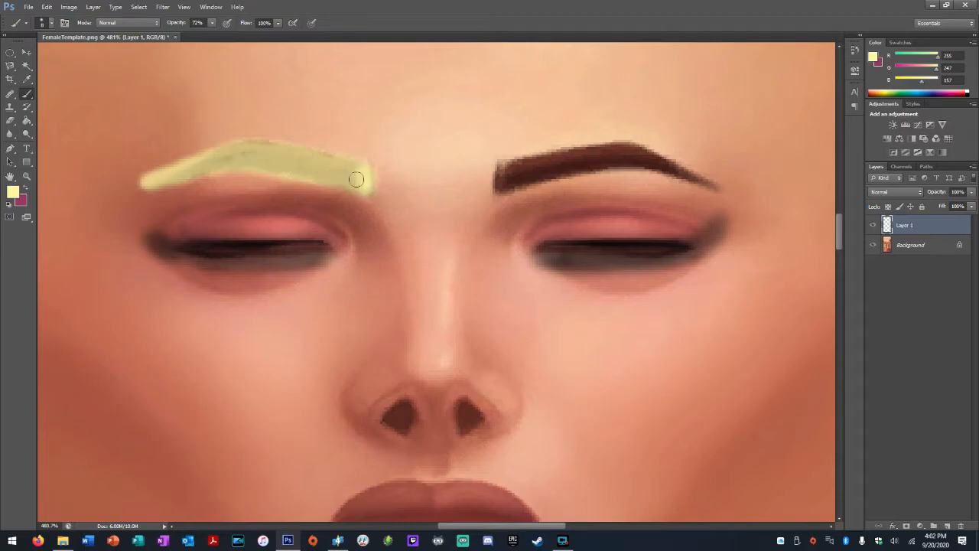
left_click_drag(296, 157, 237, 150)
mouse_move(501, 167)
left_mouse_down()
mouse_move(495, 196)
mouse_move(544, 178)
mouse_move(647, 167)
mouse_move(718, 191)
mouse_move(647, 149)
mouse_move(577, 149)
mouse_move(502, 171)
mouse_move(653, 158)
mouse_move(514, 173)
left_mouse_up()
mouse_move(664, 166)
left_mouse_down()
mouse_move(712, 183)
mouse_move(626, 167)
mouse_move(500, 175)
left_mouse_up()
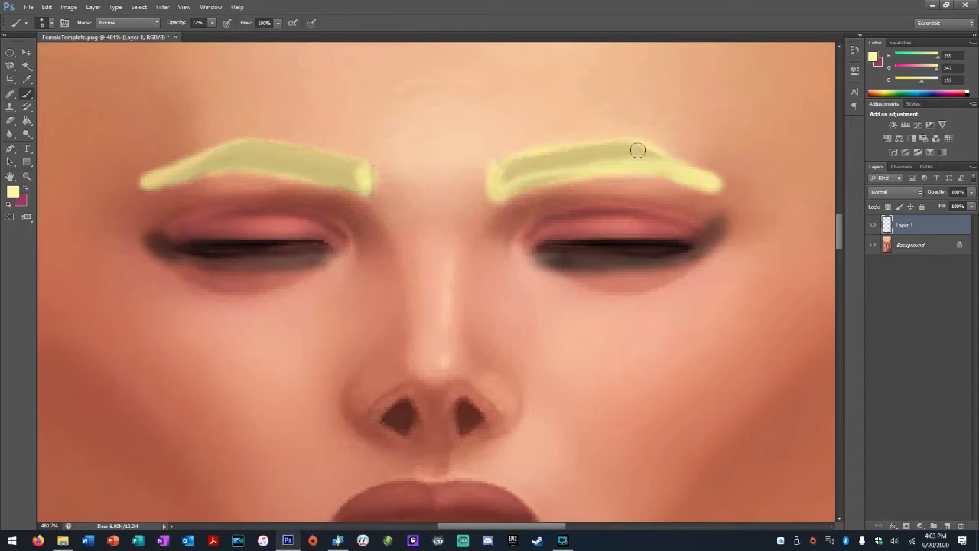
Set the foreground colour to light lavender, RGB 223, 187, 251, for the brush.
scroll(456, 309, "down", 5)
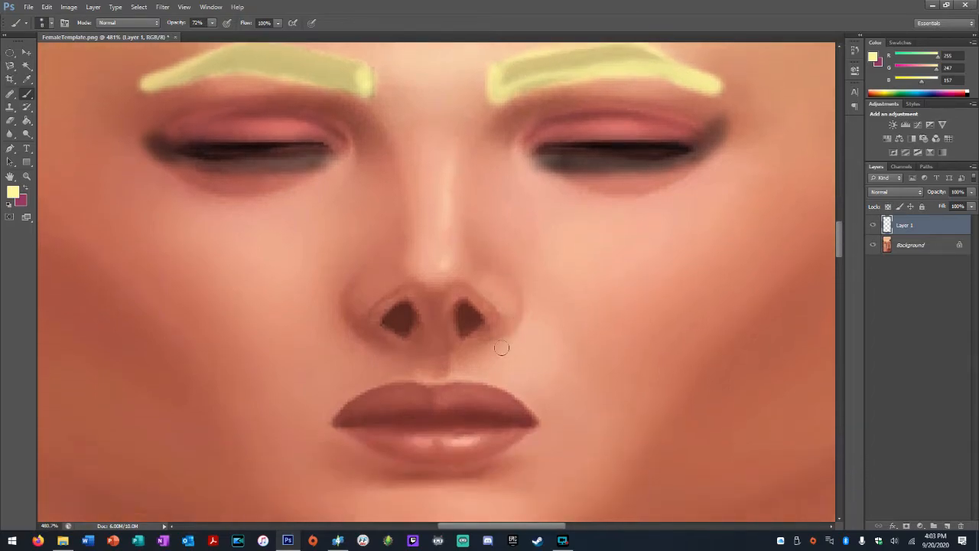
left_click(13, 195)
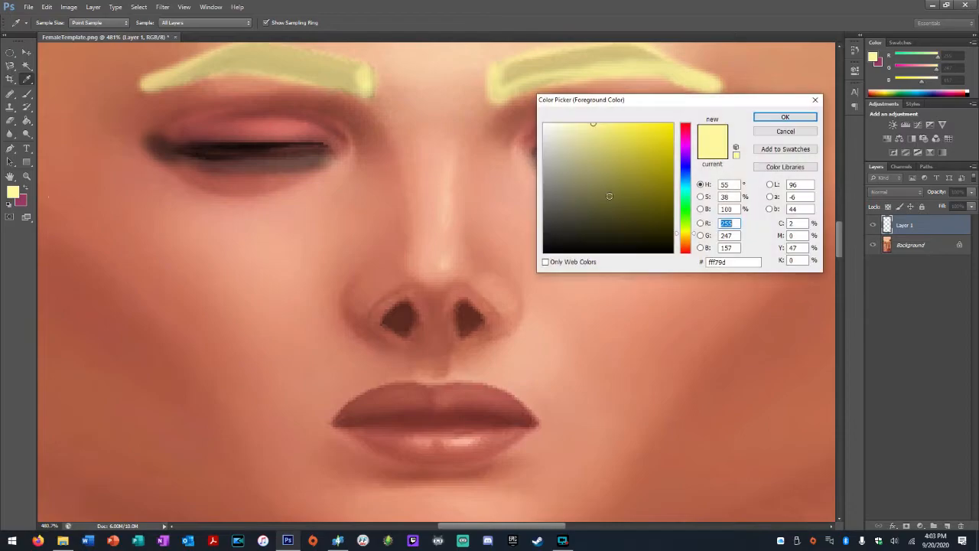
left_click_drag(687, 178, 686, 154)
left_click(576, 138)
left_click_drag(576, 137, 576, 125)
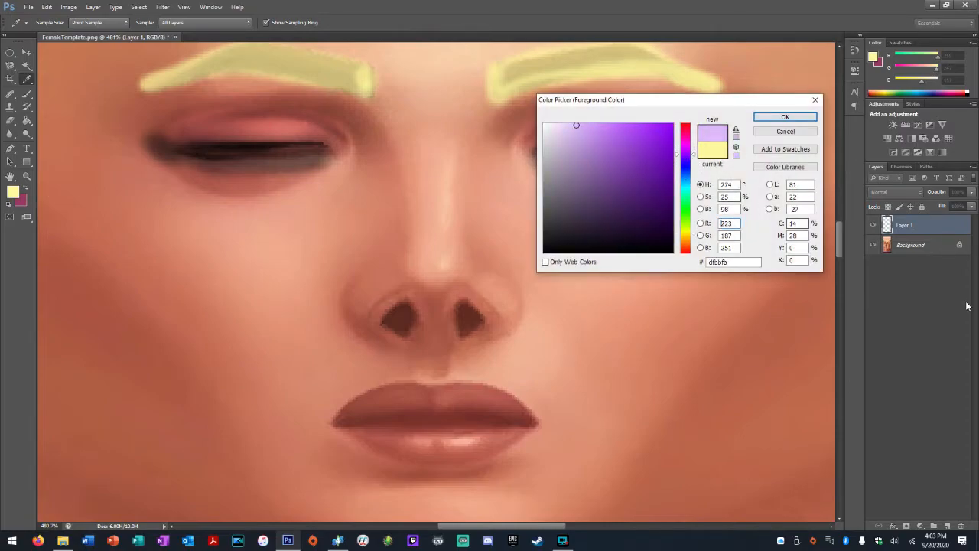
left_click(784, 116)
key("b")
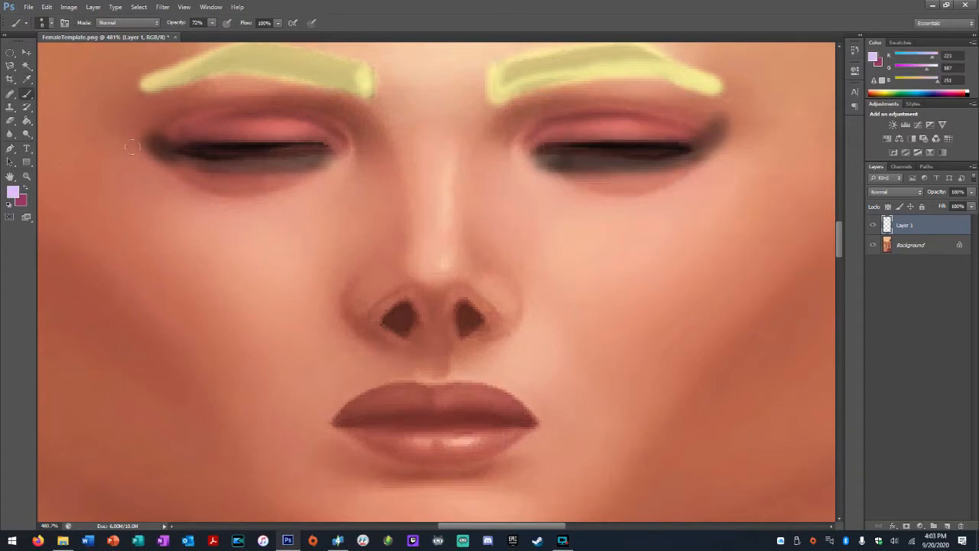
Brush lavender blush diagonally across both cheeks using a 47 px brush at 25% opacity.
left_click(49, 26)
left_click_drag(19, 58, 25, 59)
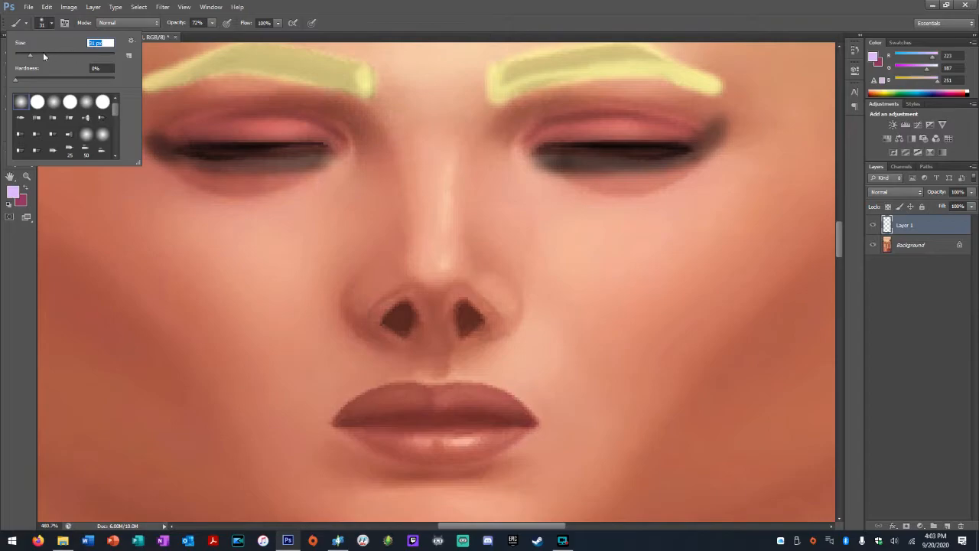
left_click(212, 24)
left_click_drag(196, 34, 188, 34)
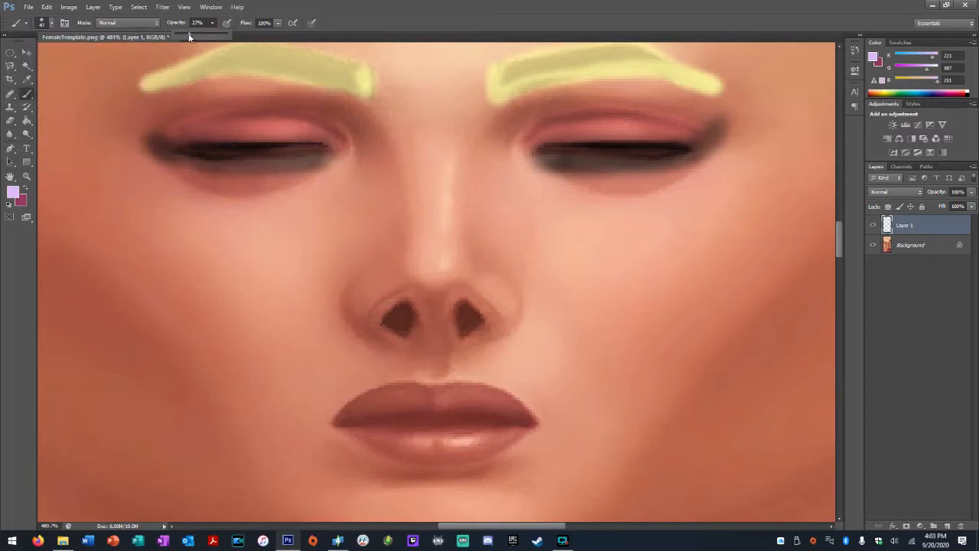
mouse_move(180, 233)
left_mouse_down()
mouse_move(236, 324)
mouse_move(164, 245)
mouse_move(260, 381)
left_mouse_up()
mouse_move(562, 317)
left_mouse_down()
mouse_move(630, 290)
mouse_move(673, 343)
mouse_move(774, 222)
left_mouse_up()
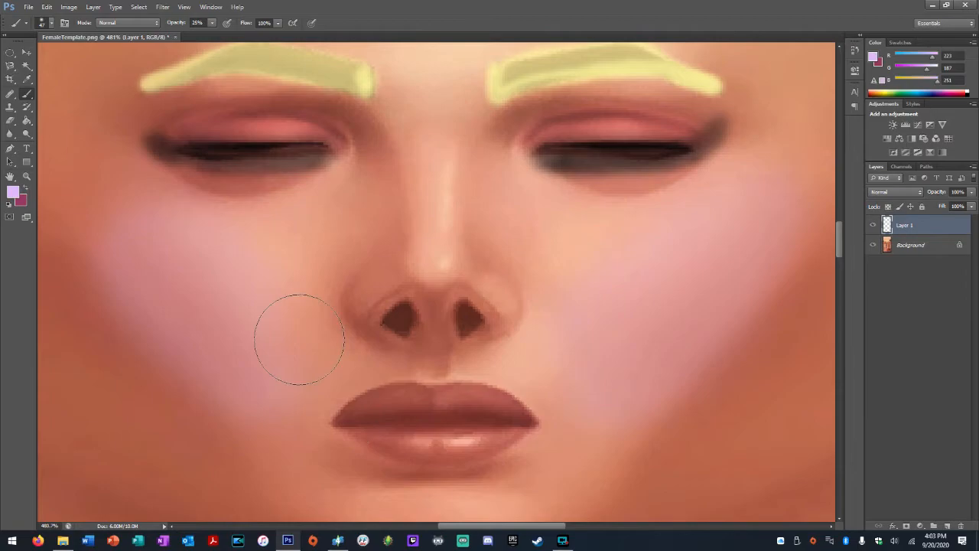
Reduce the brush size to 14 px for painting the lips.
scroll(501, 264, "down", 3)
scroll(590, 328, "down", 2)
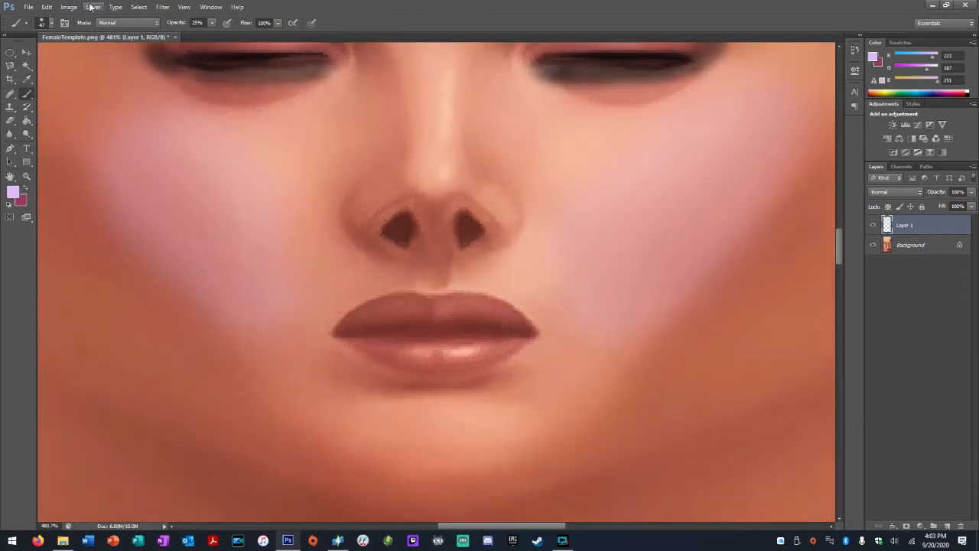
left_click(50, 23)
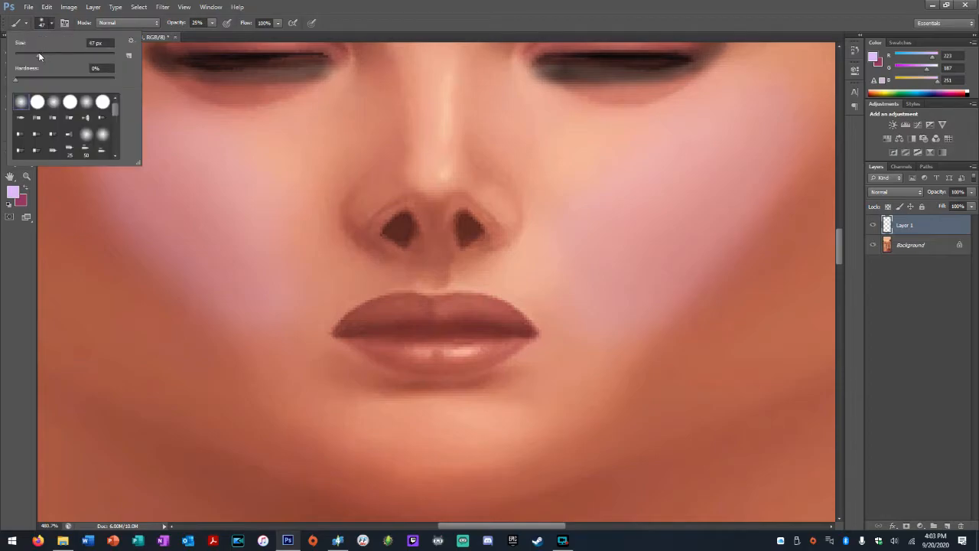
left_click_drag(32, 55, 24, 55)
key("Return")
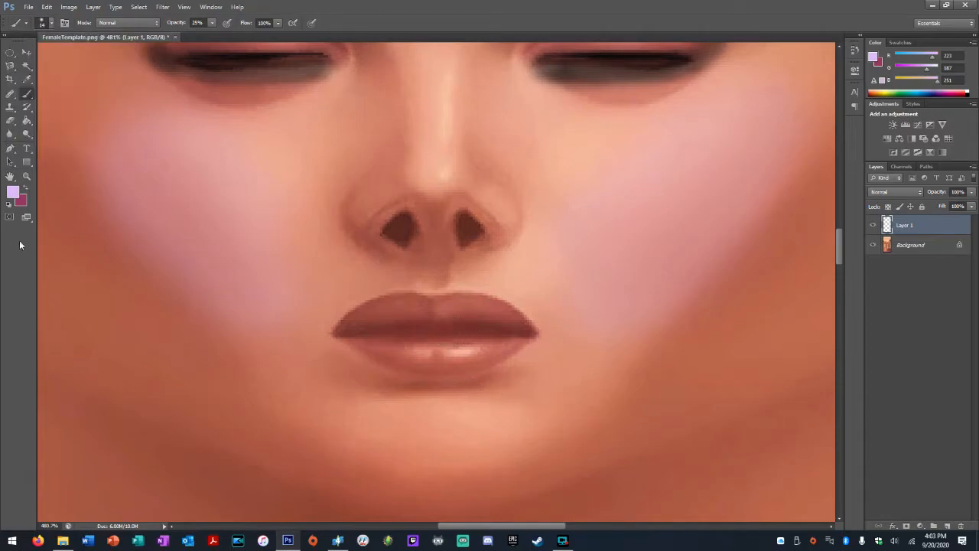
Set the foreground colour to dark red, RGB 121, 28, 28, for the brush.
left_click(12, 193)
left_click_drag(685, 152, 690, 255)
left_click_drag(658, 127, 642, 191)
left_click(773, 118)
key("b")
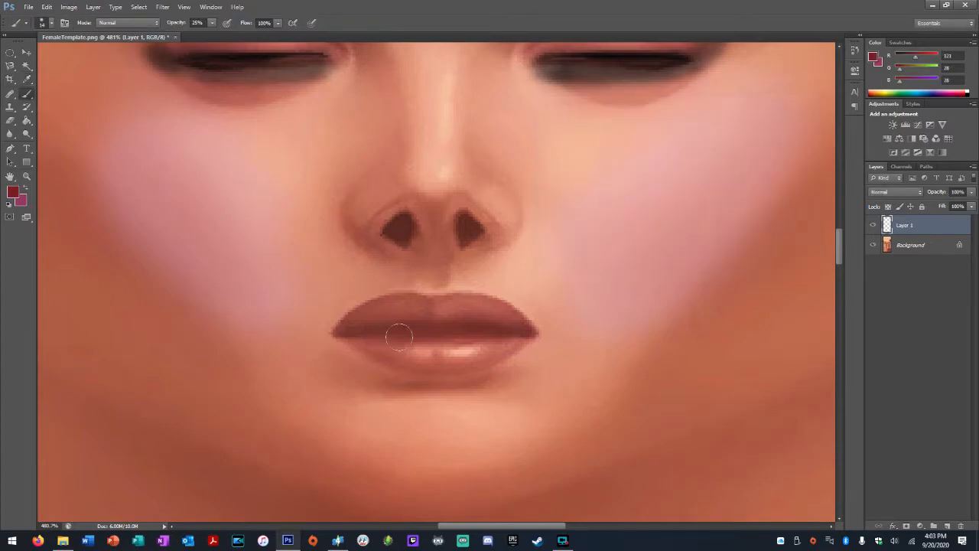
Paint dark red lipstick over the upper and lower lips, building up the colour with repeated strokes.
mouse_move(346, 329)
left_mouse_down()
mouse_move(372, 313)
mouse_move(442, 308)
mouse_move(498, 319)
mouse_move(504, 337)
mouse_move(433, 354)
mouse_move(381, 350)
left_mouse_up()
left_click_drag(462, 355, 478, 347)
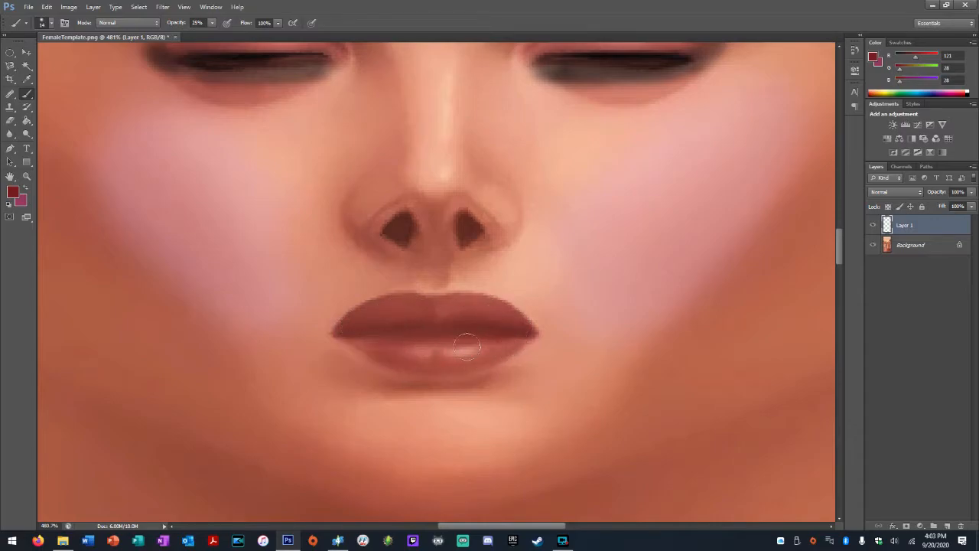
mouse_move(371, 348)
left_mouse_down()
mouse_move(455, 356)
mouse_move(510, 342)
mouse_move(355, 329)
mouse_move(400, 312)
mouse_move(502, 317)
left_mouse_up()
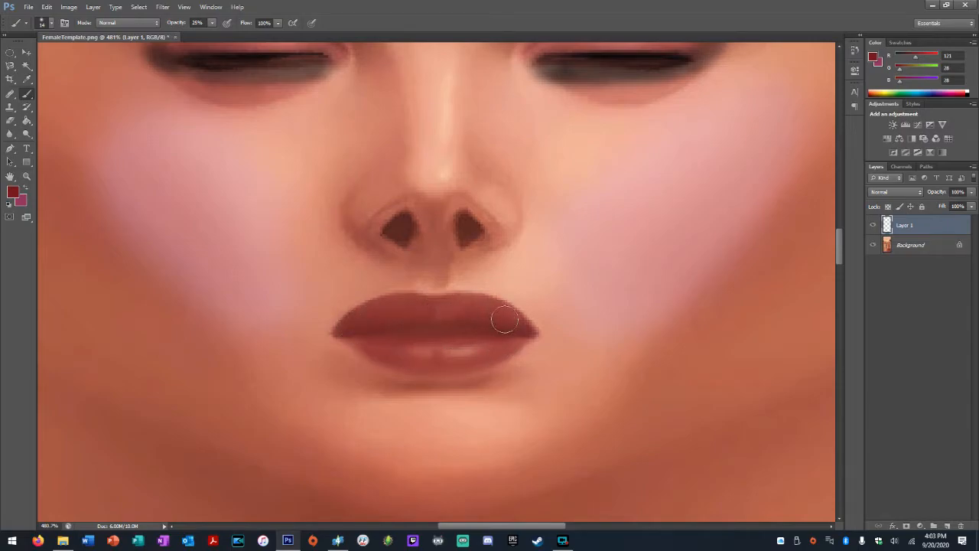
left_click_drag(420, 352, 505, 346)
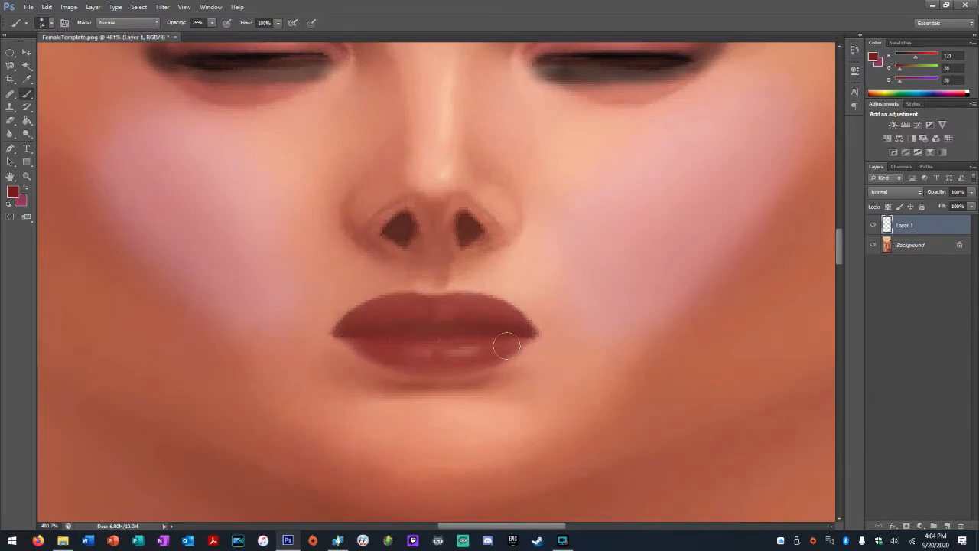
mouse_move(356, 323)
left_mouse_down()
mouse_move(474, 311)
mouse_move(509, 317)
mouse_move(514, 337)
mouse_move(440, 356)
mouse_move(368, 350)
left_mouse_up()
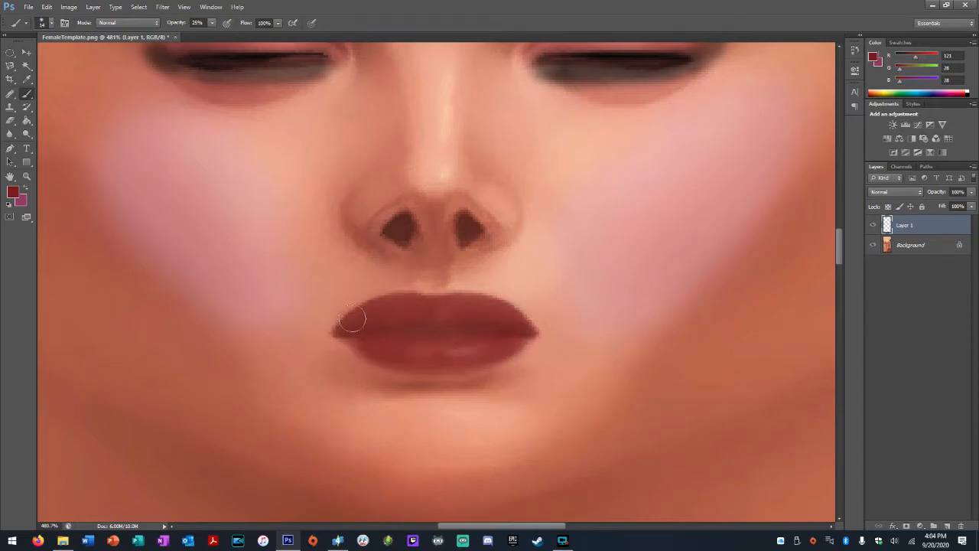
Outline the lips roughly with a Polygonal Lasso selection and deselect it.
left_click(8, 64)
left_click(34, 72)
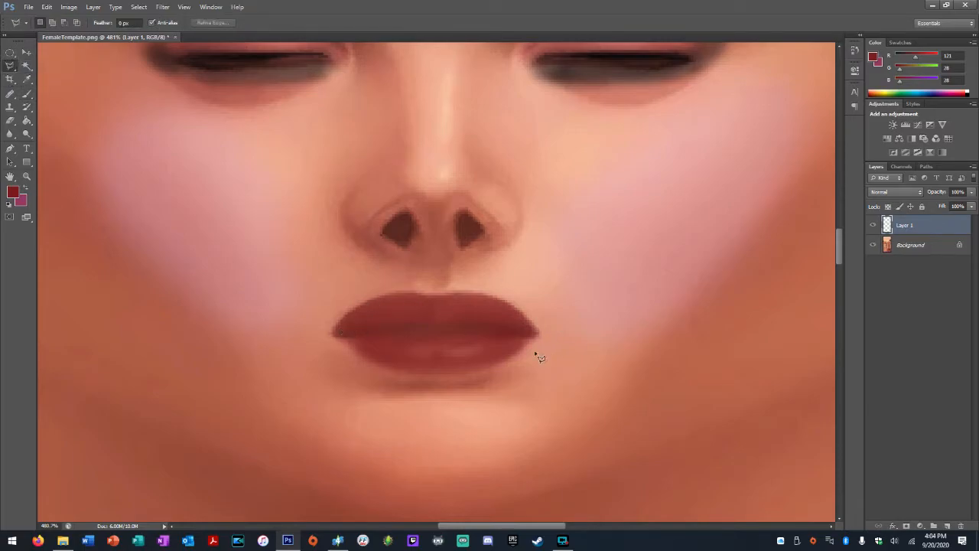
left_click(346, 335)
left_click(337, 319)
left_click(469, 303)
left_click(580, 314)
left_click(585, 348)
left_click(349, 345)
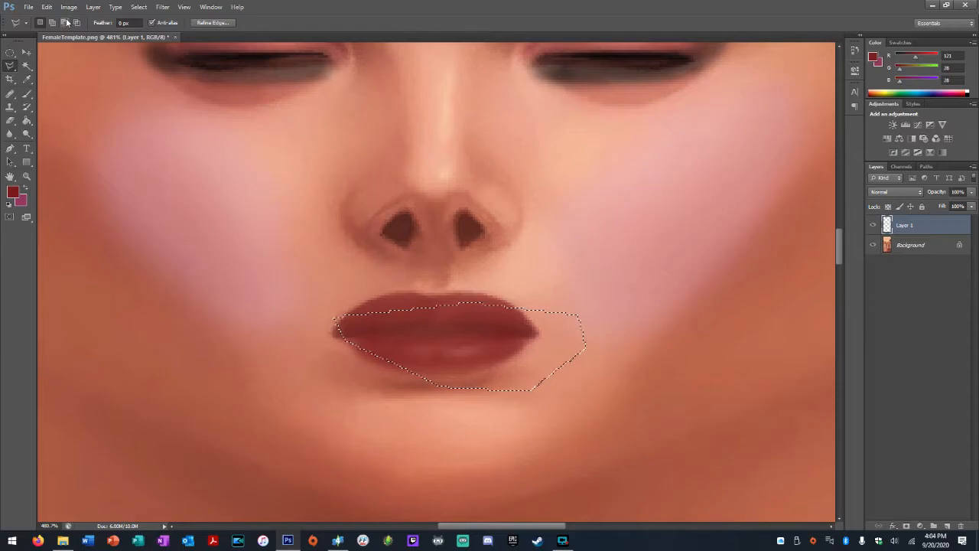
left_click(139, 7)
left_click(149, 27)
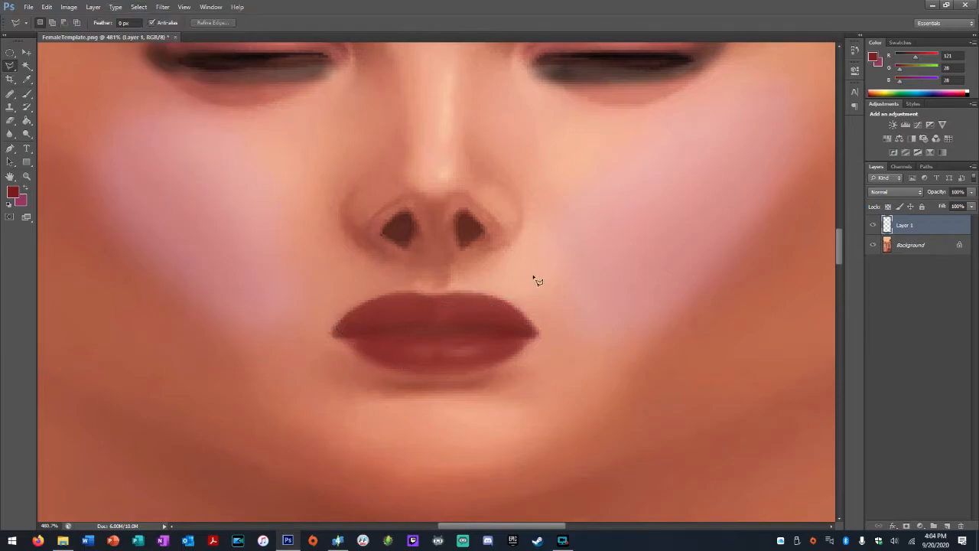
scroll(623, 342, "up", 3)
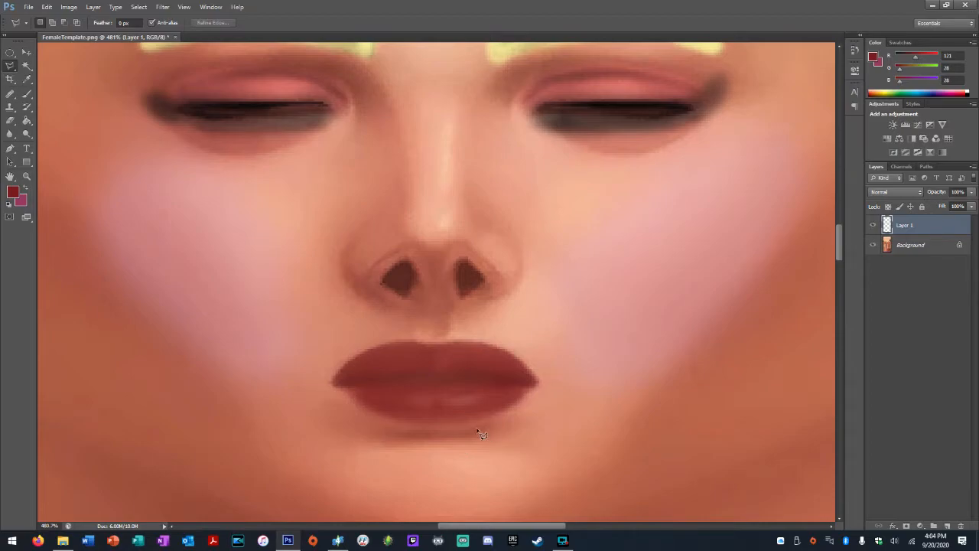
scroll(476, 408, "up", 3)
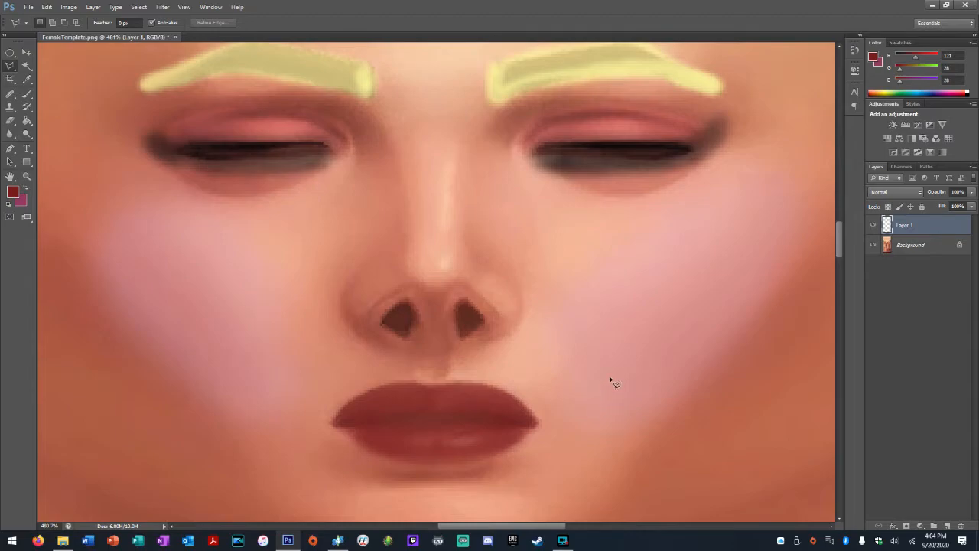
scroll(612, 380, "down", 2)
scroll(611, 380, "up", 2)
scroll(657, 316, "down", 1)
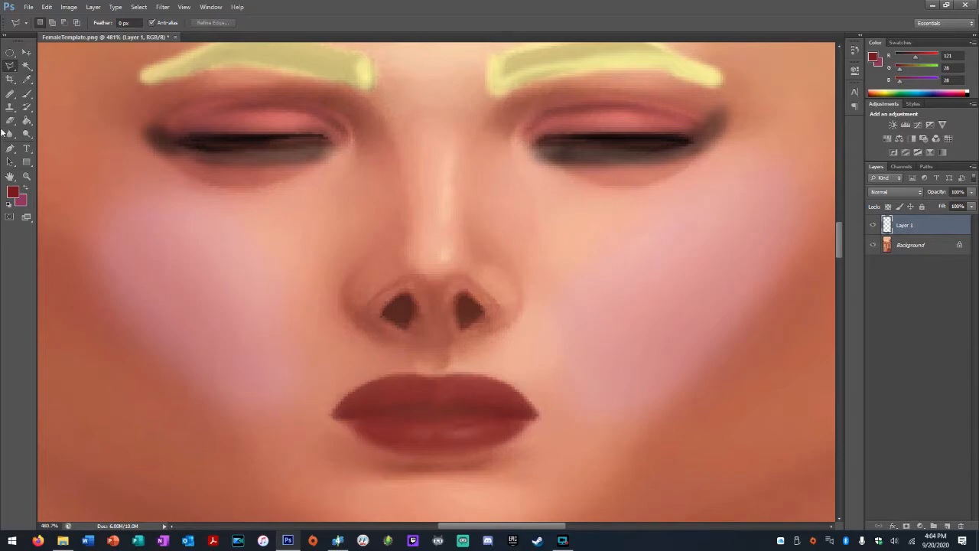
Soften the lavender blush on the cheeks using the Blur Tool at 52 px and 100% strength.
left_click(6, 138)
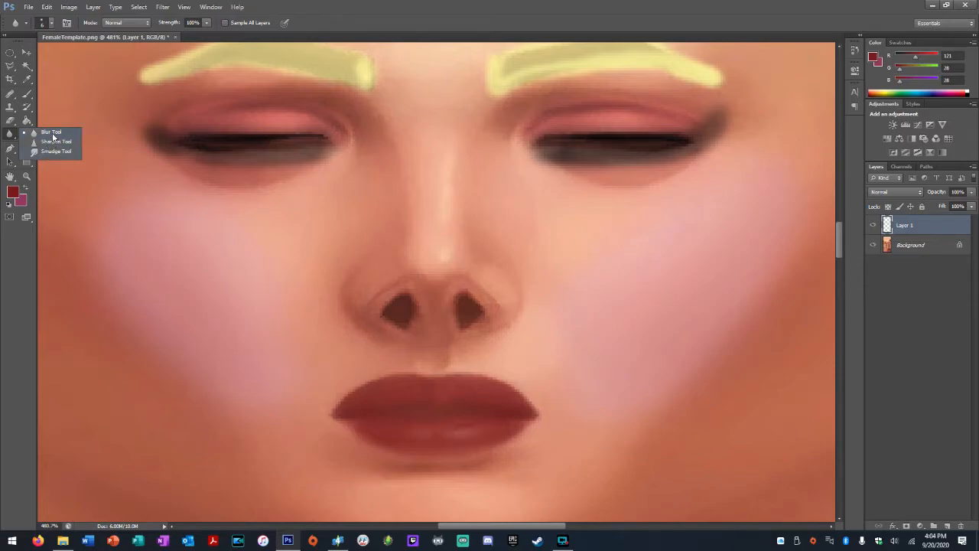
left_click(51, 23)
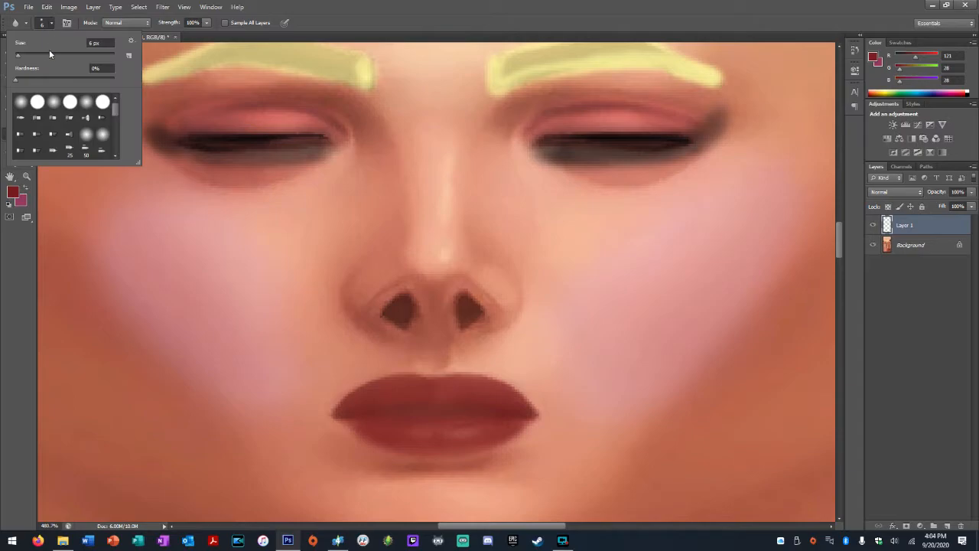
left_click_drag(21, 56, 40, 55)
left_click(164, 256)
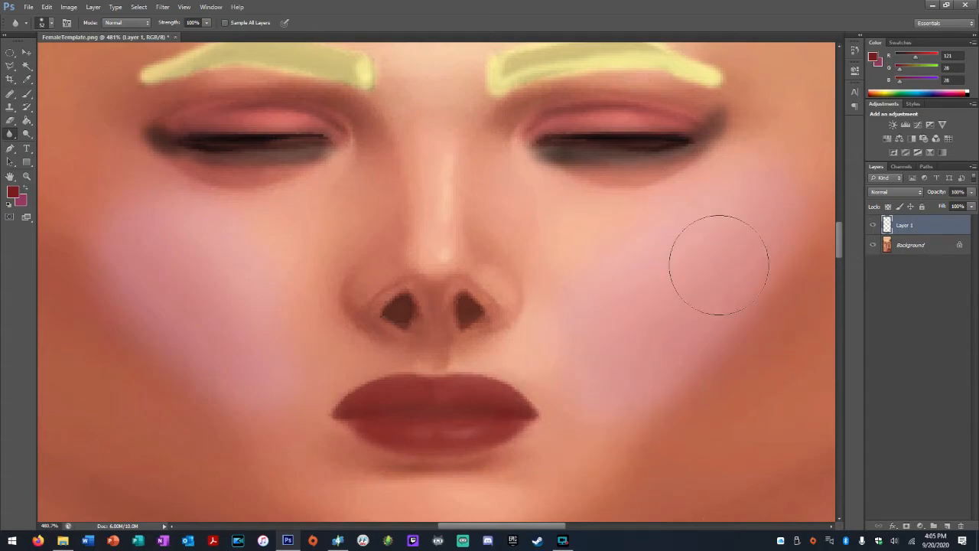
Try to blur the yellow eyebrow on the left side of the face, and undo the blur.
scroll(498, 348, "up", 3)
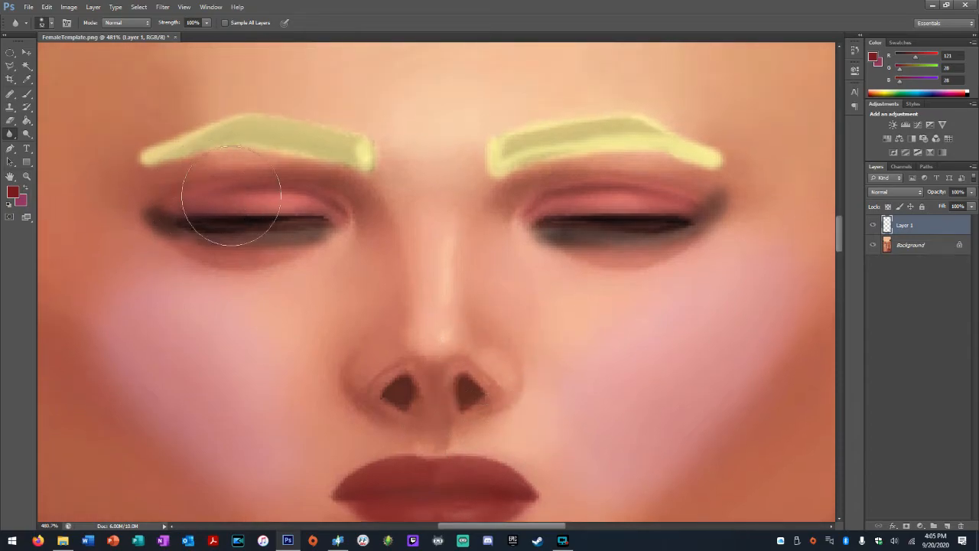
mouse_move(143, 138)
left_mouse_down()
mouse_move(329, 114)
mouse_move(376, 137)
mouse_move(367, 157)
left_mouse_up()
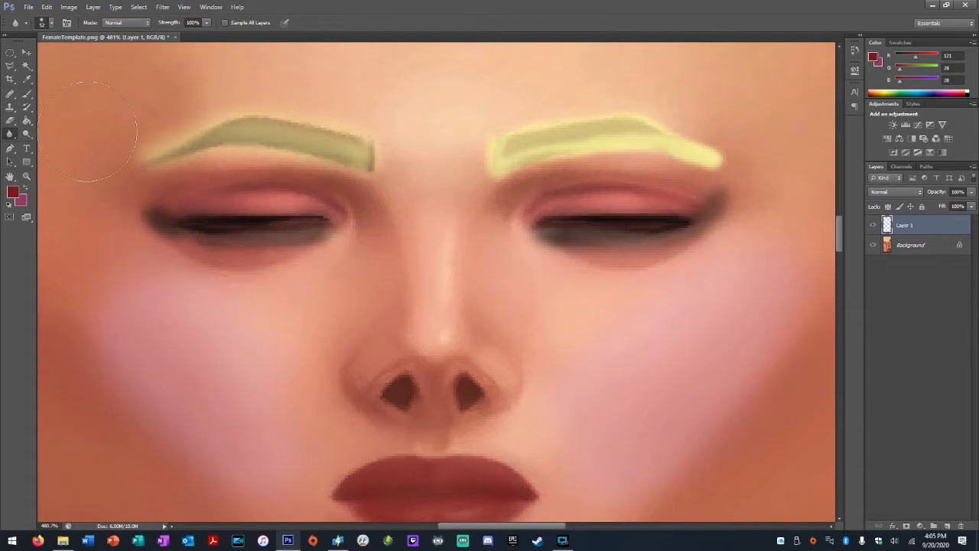
left_click(46, 7)
left_click(47, 11)
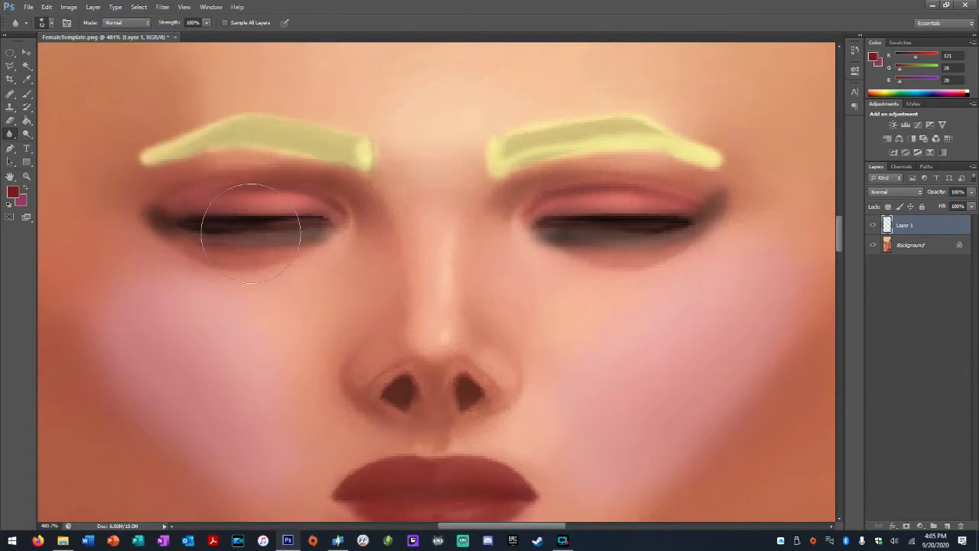
Blur the dark eyeliner and its outer wings on both eyes to blend it into the skin.
left_click_drag(157, 228, 314, 231)
mouse_move(609, 236)
left_mouse_down()
mouse_move(686, 226)
mouse_move(488, 226)
left_mouse_up()
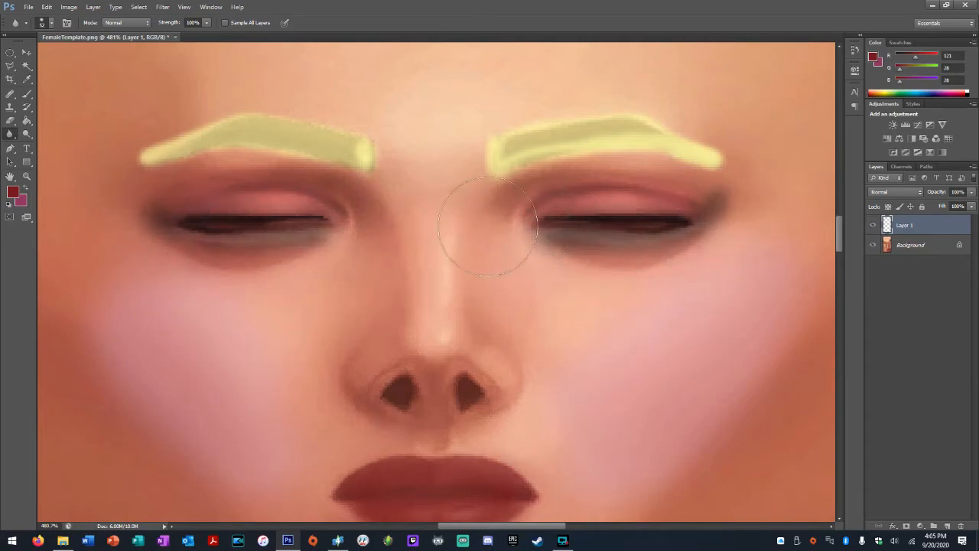
scroll(606, 398, "down", 1)
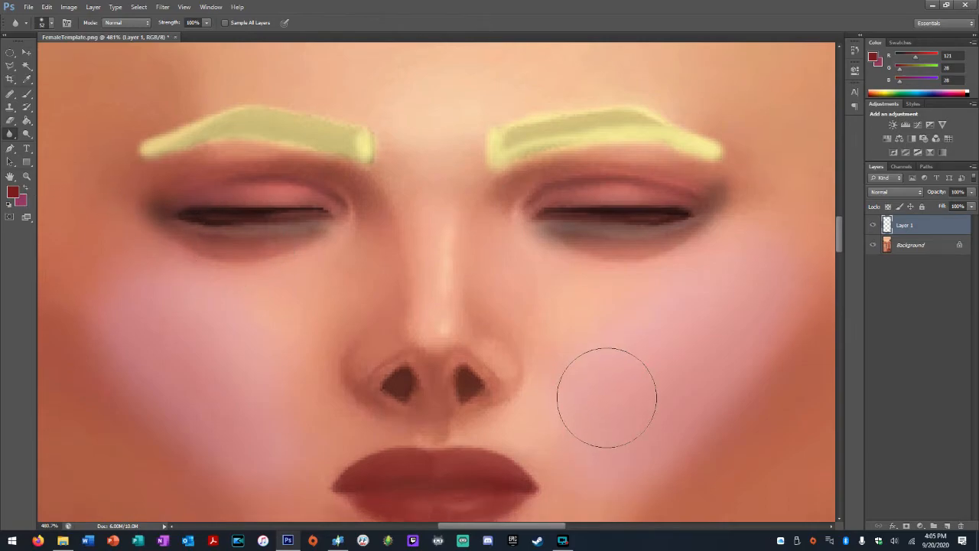
Inspect the blended eyeliner, blush and lips on the face up close and from further out.
scroll(607, 398, "down", 2)
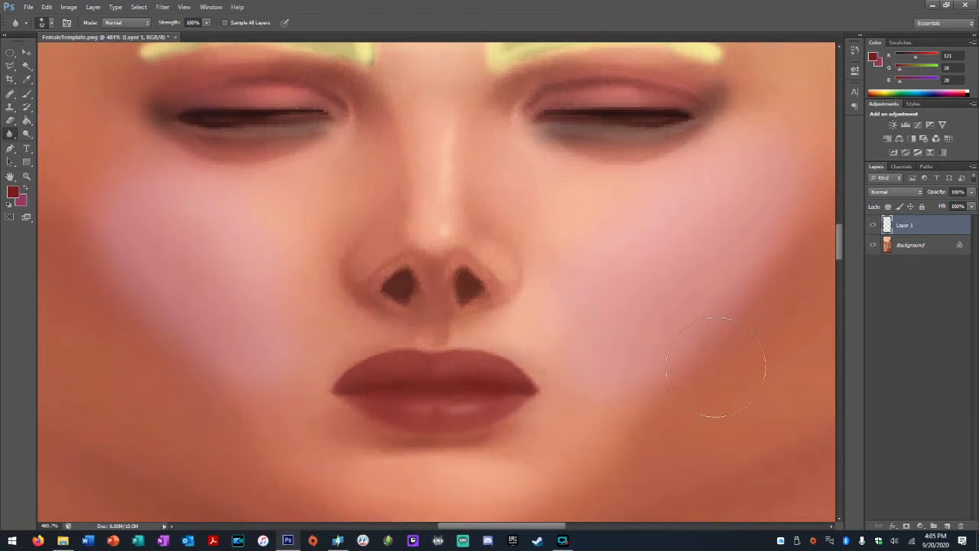
scroll(671, 388, "down", 1)
scroll(704, 360, "up", 3)
scroll(710, 369, "up", 2)
scroll(703, 363, "down", 2)
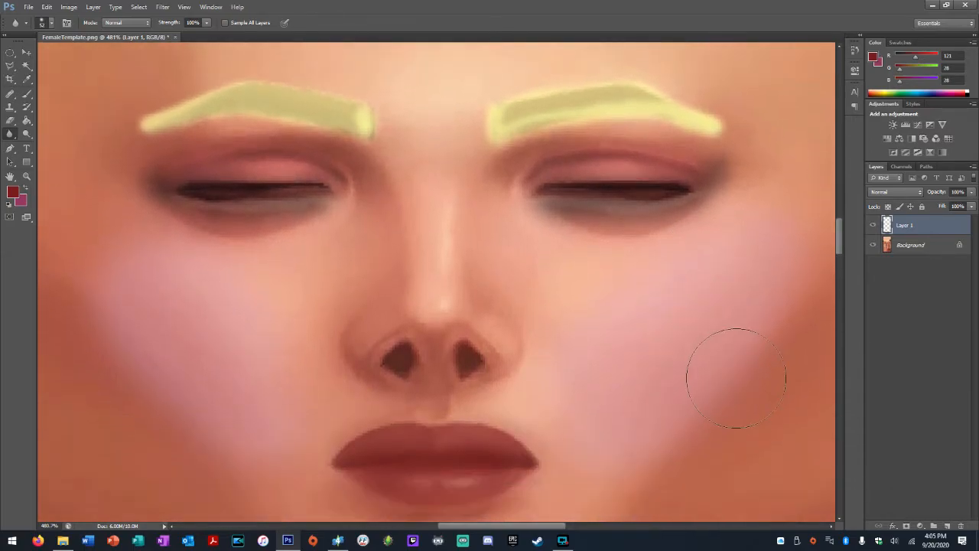
scroll(608, 350, "down", 3)
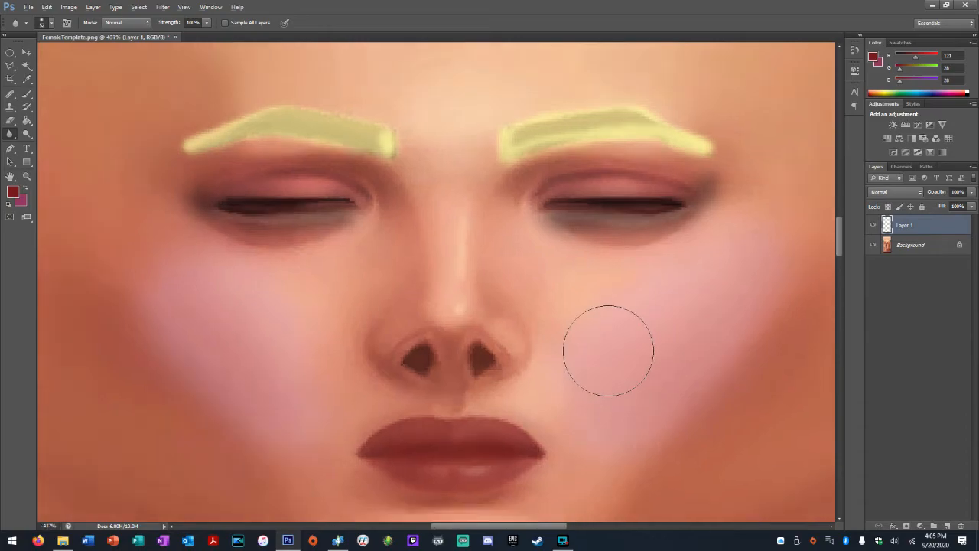
scroll(607, 349, "down", 2)
scroll(601, 487, "right", 2)
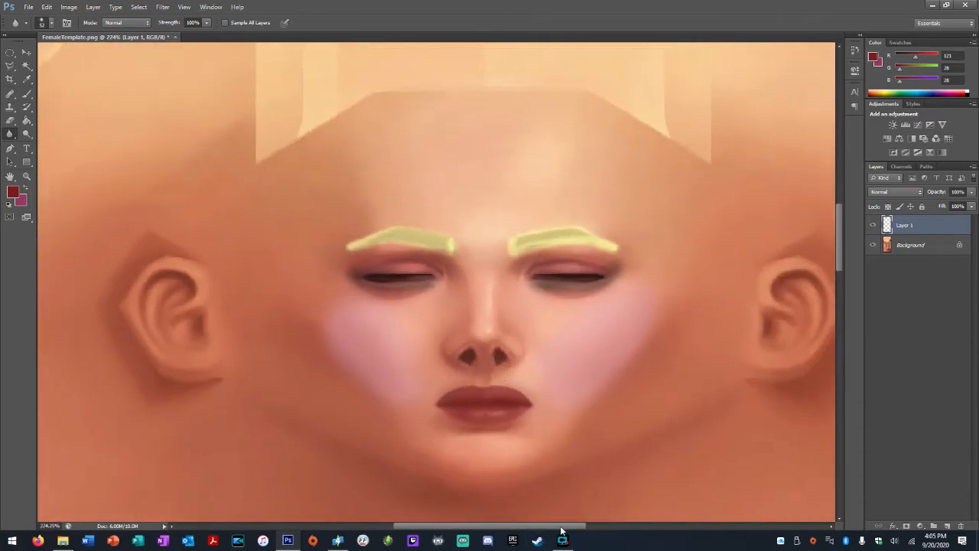
Look over the template from the head section down through the torso, arms and hands.
scroll(543, 390, "down", 3)
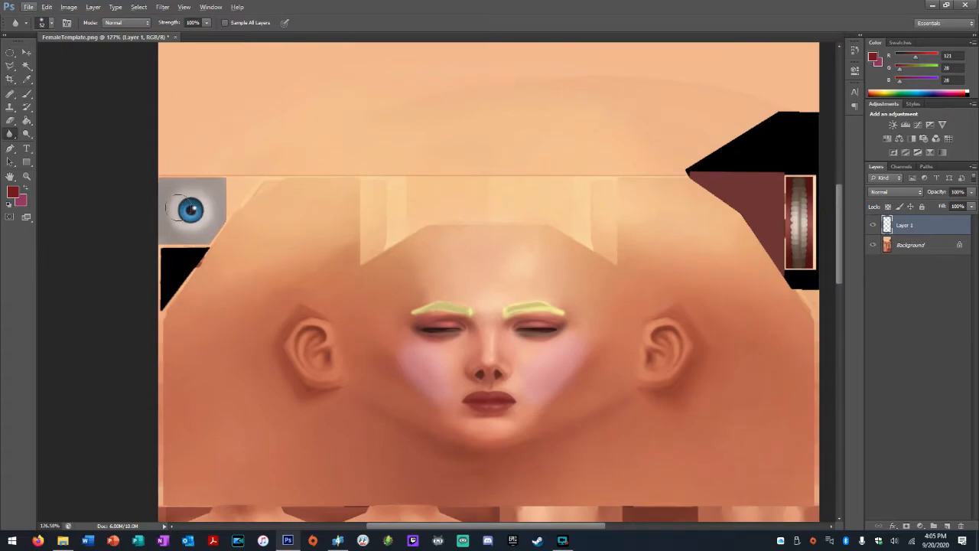
scroll(413, 276, "down", 3)
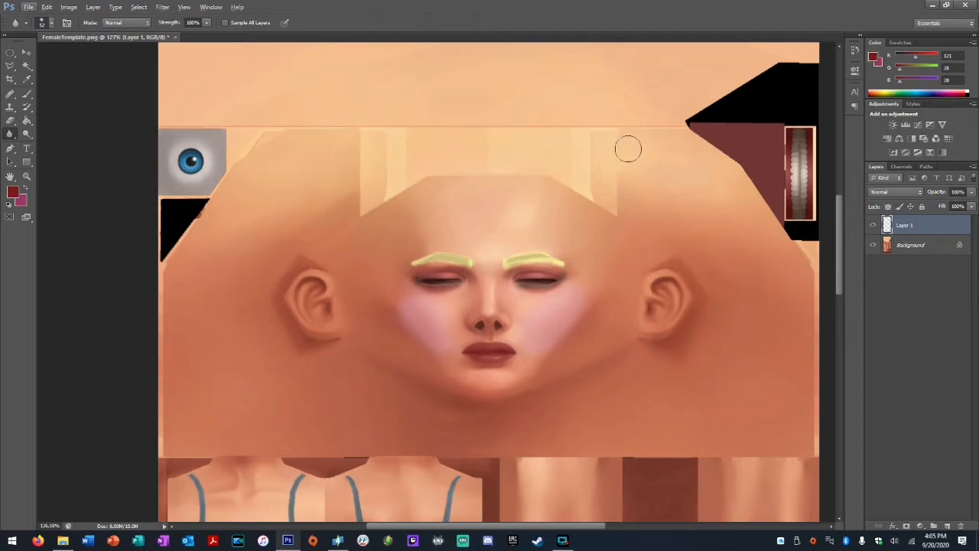
mouse_move(271, 146)
left_mouse_down()
mouse_move(263, 169)
mouse_move(276, 231)
left_mouse_up()
scroll(553, 405, "down", 3)
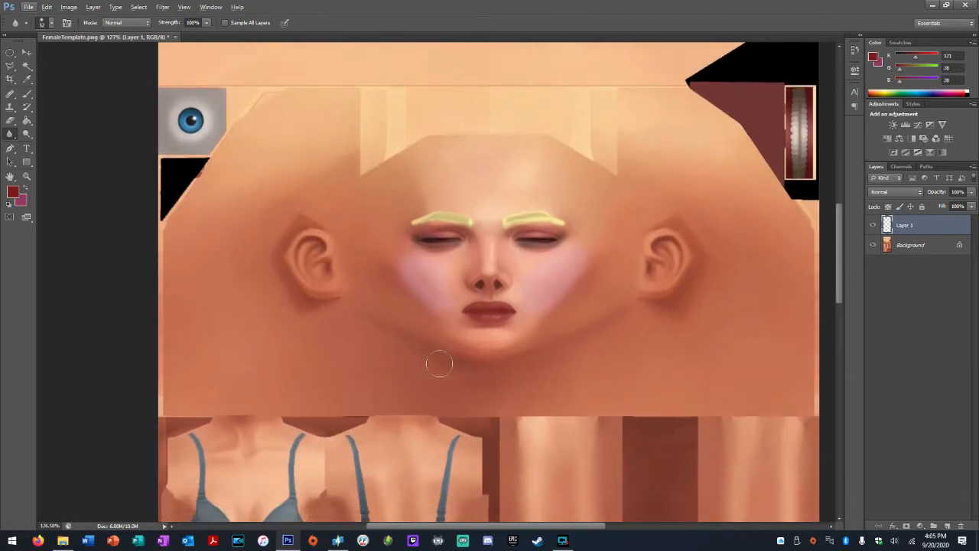
scroll(544, 374, "down", 3)
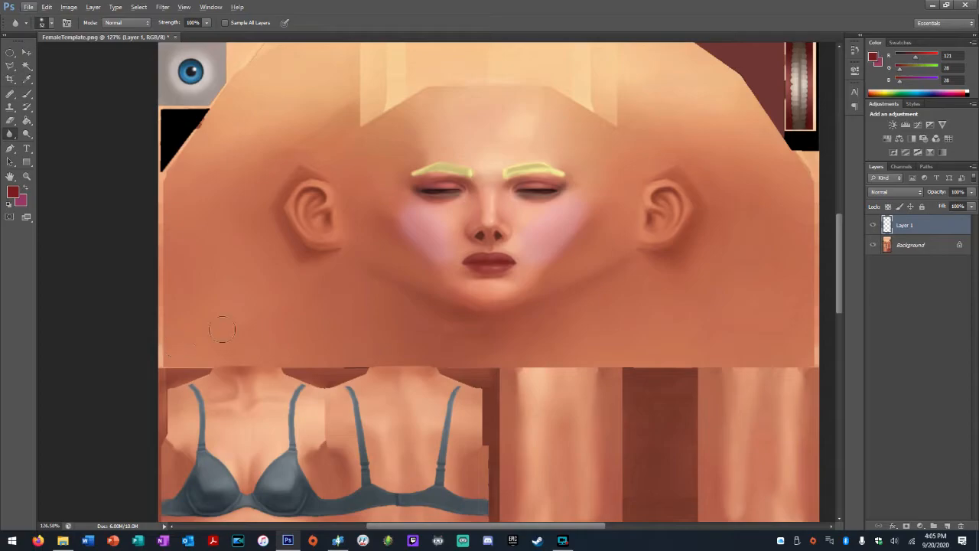
scroll(257, 350, "down", 2)
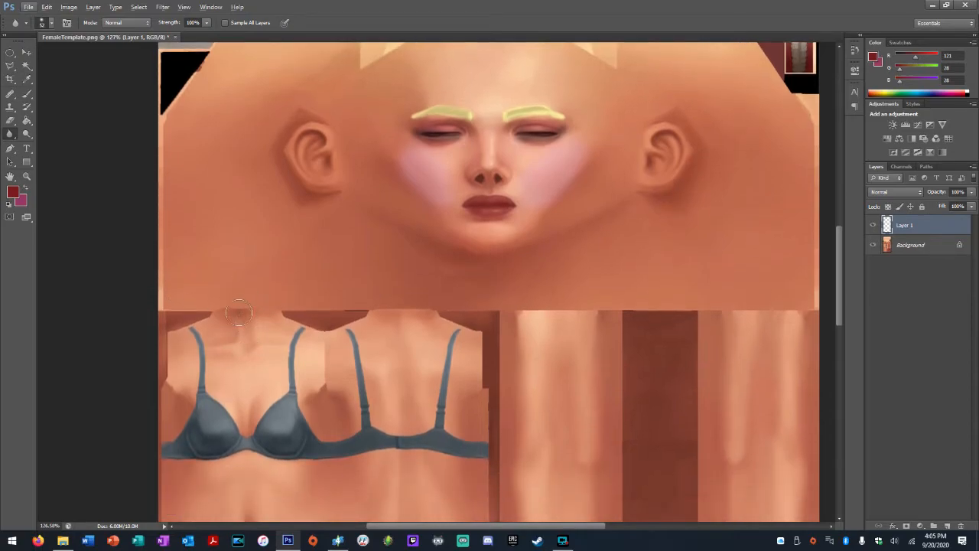
scroll(378, 375, "down", 6)
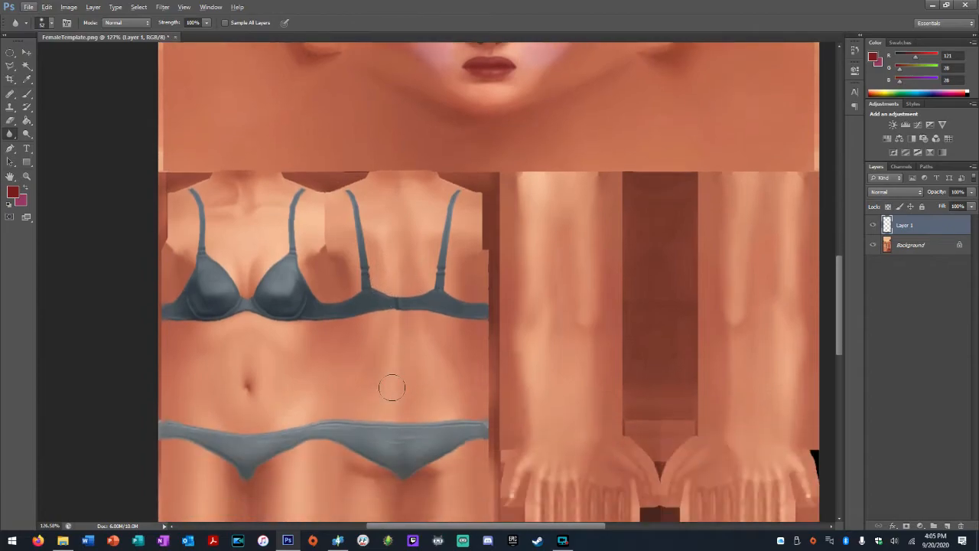
scroll(340, 400, "down", 1)
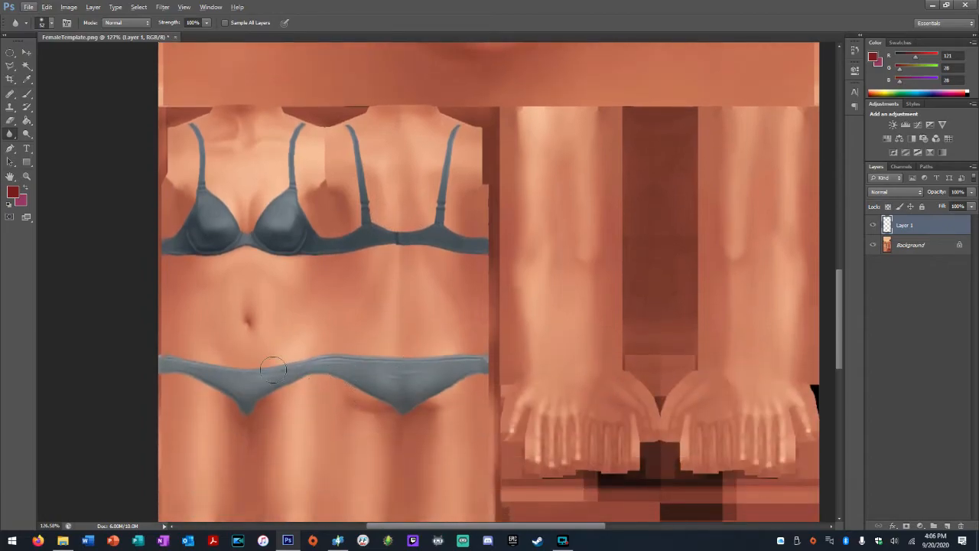
Set the foreground colour to black (000000) for painting on the upper back.
scroll(399, 352, "up", 2)
scroll(399, 352, "up", 2)
scroll(414, 352, "up", 6)
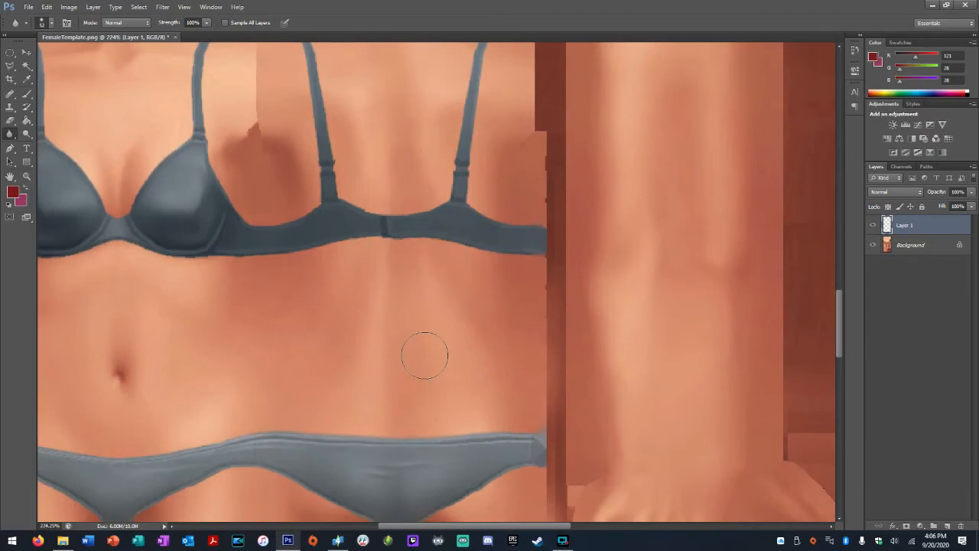
scroll(424, 356, "up", 2)
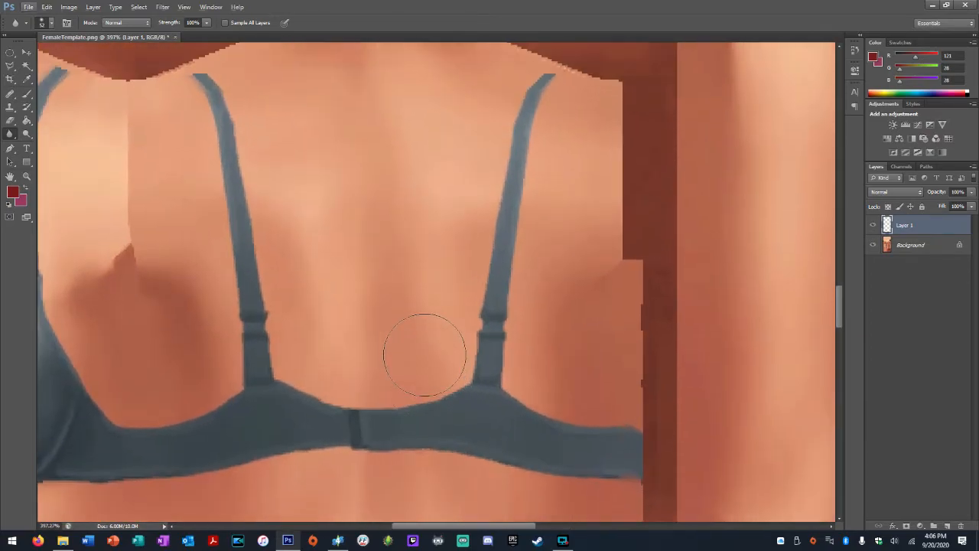
scroll(426, 355, "up", 3)
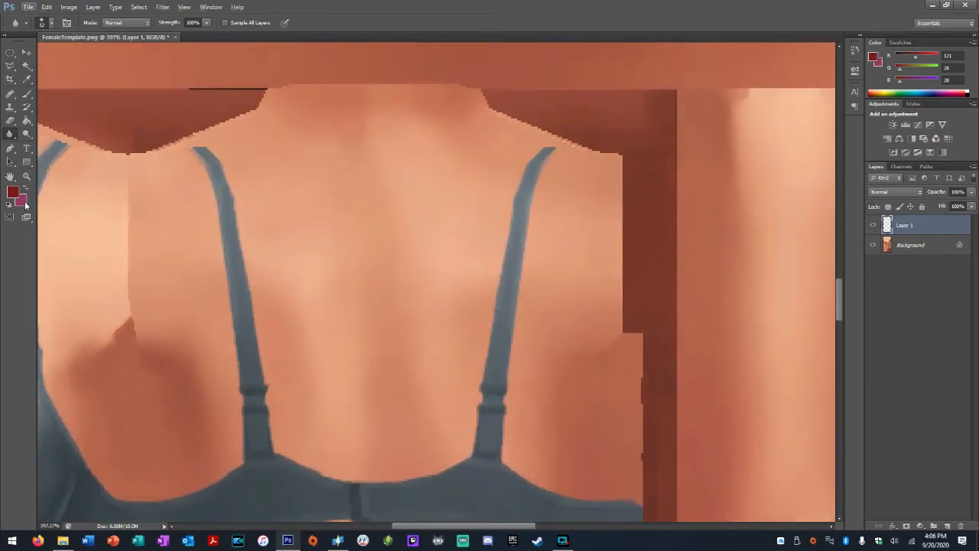
left_click(15, 196)
left_click(555, 250)
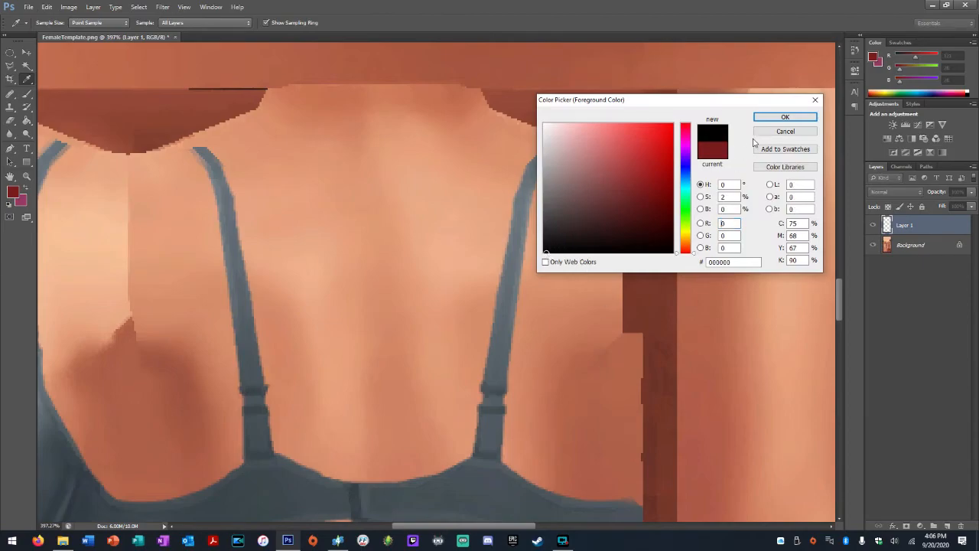
left_click(785, 116)
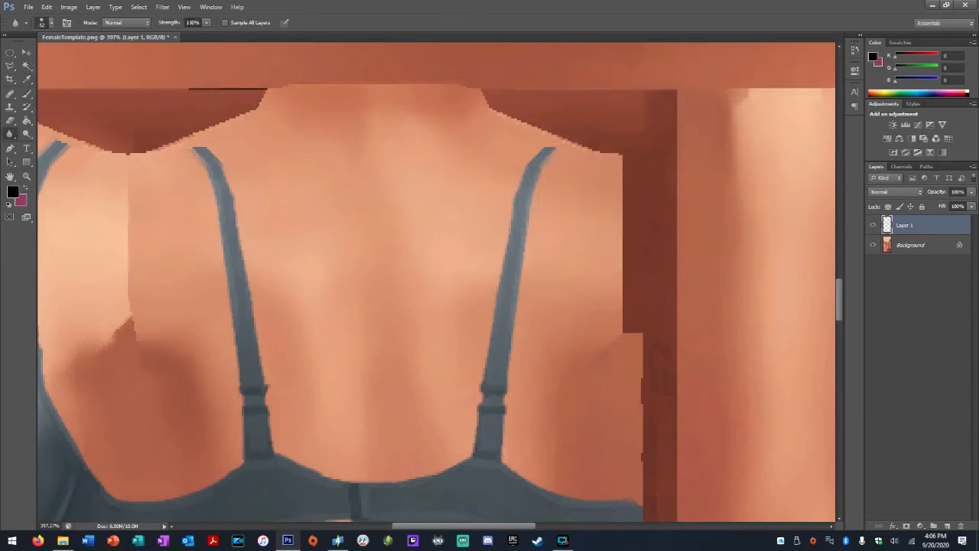
Try painting two soft black rings on the upper back with the Brush at 25% opacity, and undo both.
left_click(52, 23)
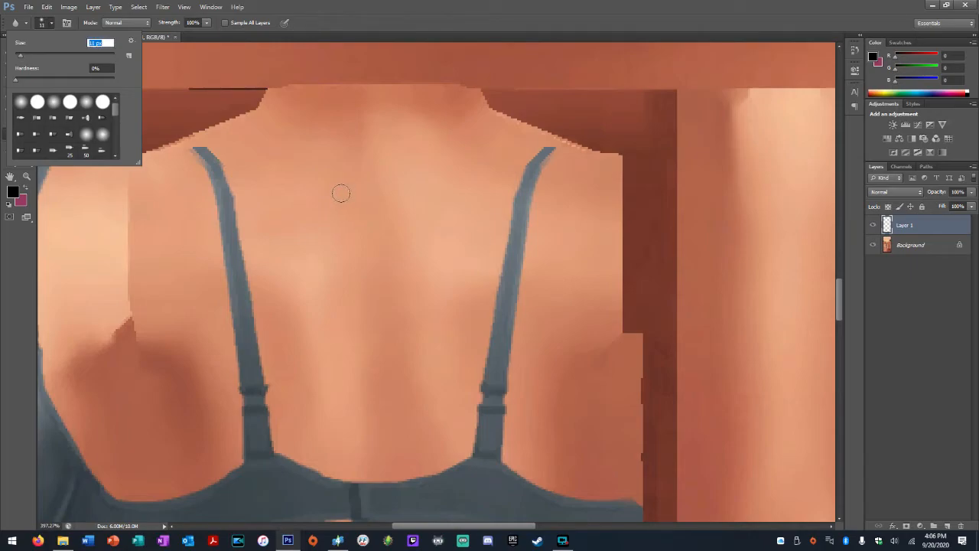
left_click(337, 197)
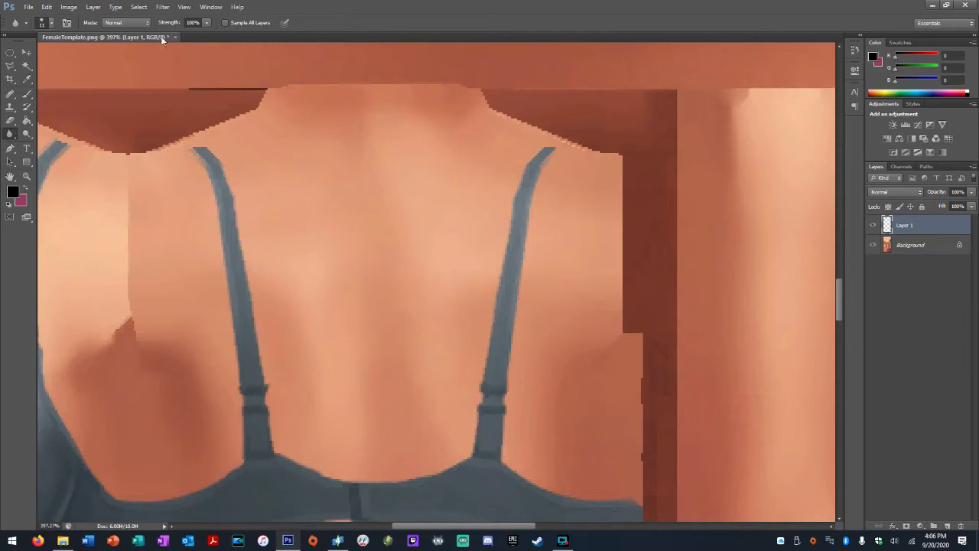
left_click(27, 94)
mouse_move(286, 184)
left_mouse_down()
mouse_move(282, 224)
mouse_move(303, 239)
mouse_move(330, 225)
mouse_move(331, 195)
mouse_move(281, 195)
left_mouse_up()
mouse_move(388, 177)
left_mouse_down()
mouse_move(383, 214)
mouse_move(402, 234)
mouse_move(438, 229)
mouse_move(443, 199)
mouse_move(420, 180)
mouse_move(388, 174)
left_mouse_up()
left_click(49, 11)
left_click(138, 40)
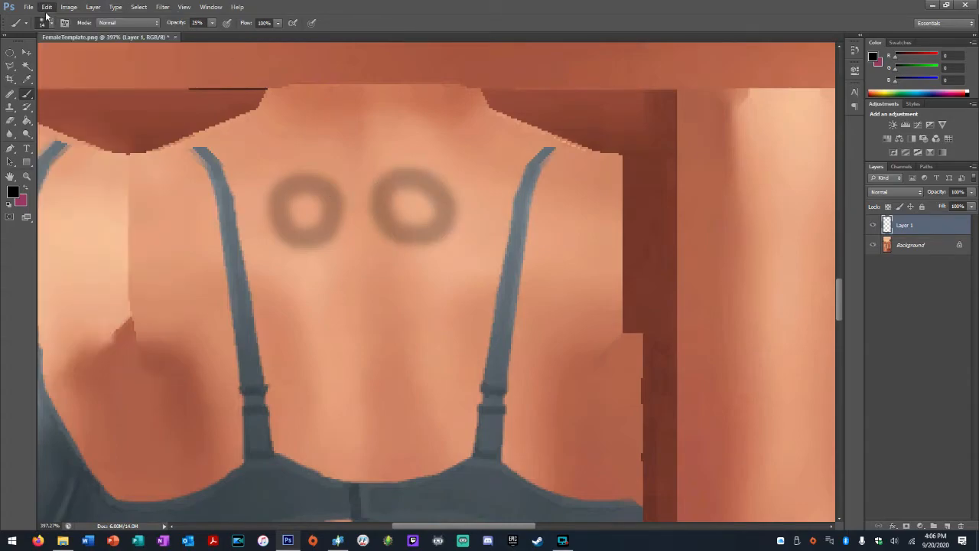
left_click(48, 11)
left_click(138, 39)
Paint a black smiley face on the upper back with a 6 px brush at 100% opacity.
left_click(212, 22)
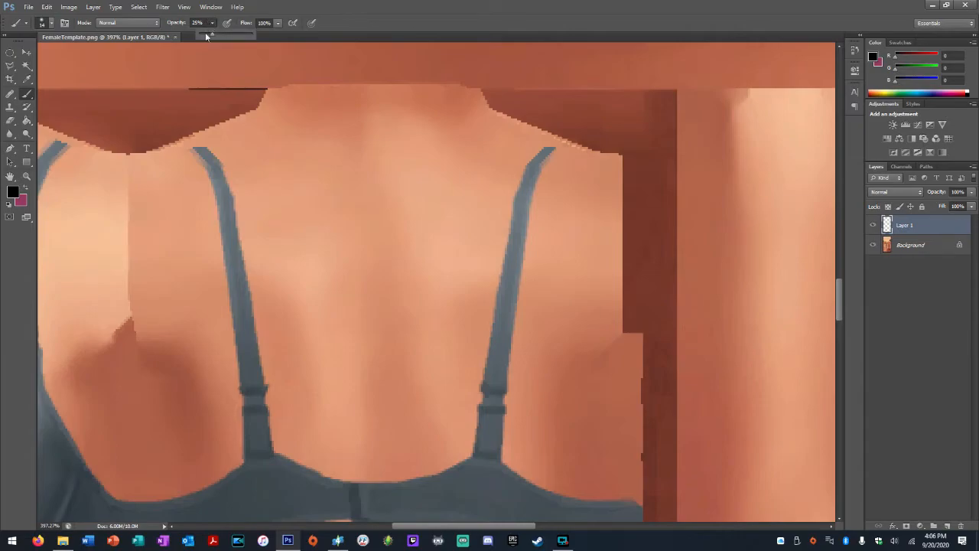
left_click(44, 23)
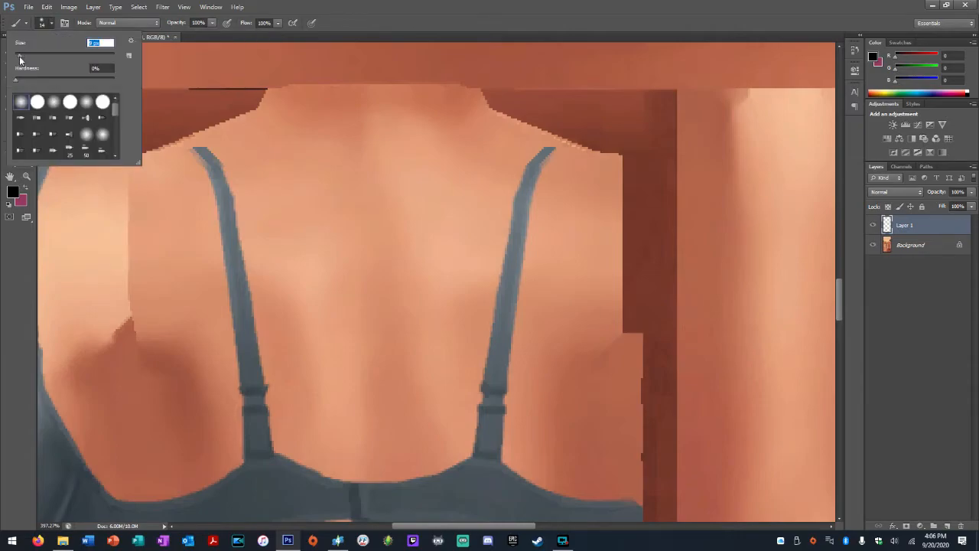
mouse_move(307, 198)
left_mouse_down()
mouse_move(306, 208)
mouse_move(309, 199)
mouse_move(354, 205)
mouse_move(351, 194)
left_mouse_up()
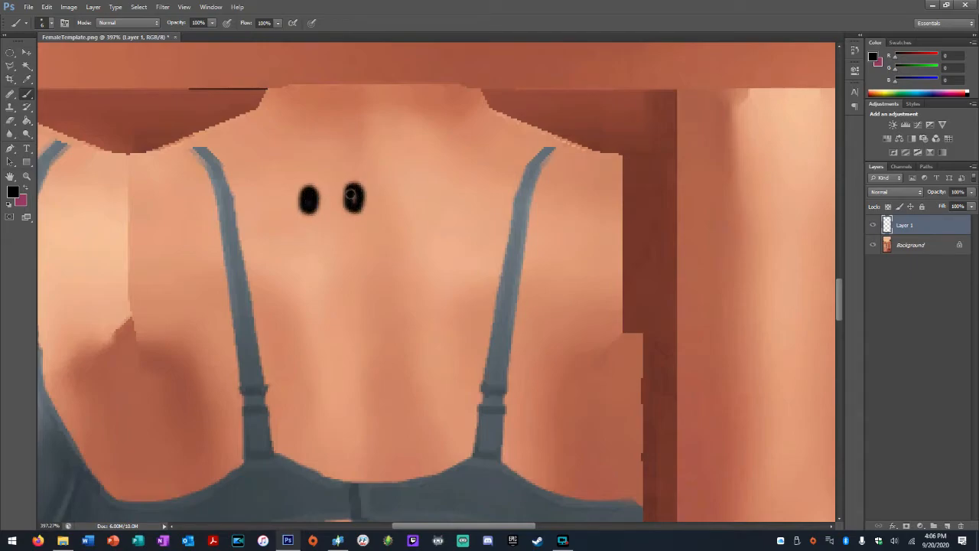
mouse_move(264, 230)
left_mouse_down()
mouse_move(283, 214)
mouse_move(289, 243)
mouse_move(327, 264)
mouse_move(371, 257)
mouse_move(391, 234)
mouse_move(384, 209)
mouse_move(393, 222)
mouse_move(414, 215)
left_mouse_up()
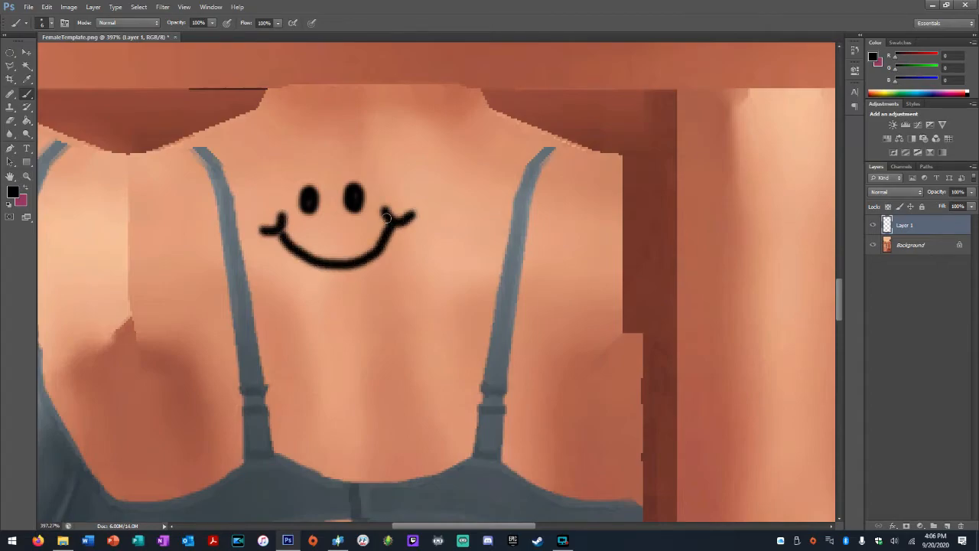
Examine where the smiley face sits on the template relative to the head, torso, legs and hands.
scroll(360, 244, "up", 3)
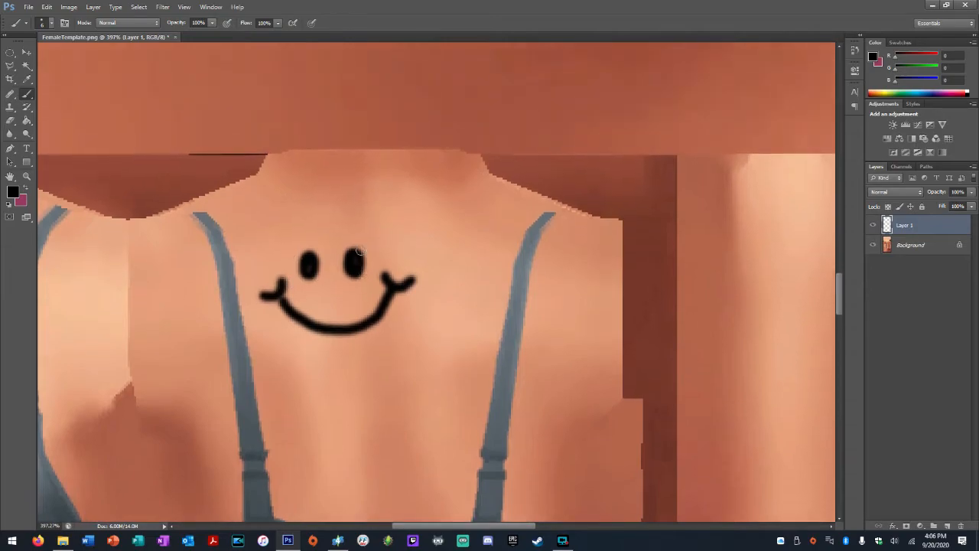
scroll(315, 397, "down", 5)
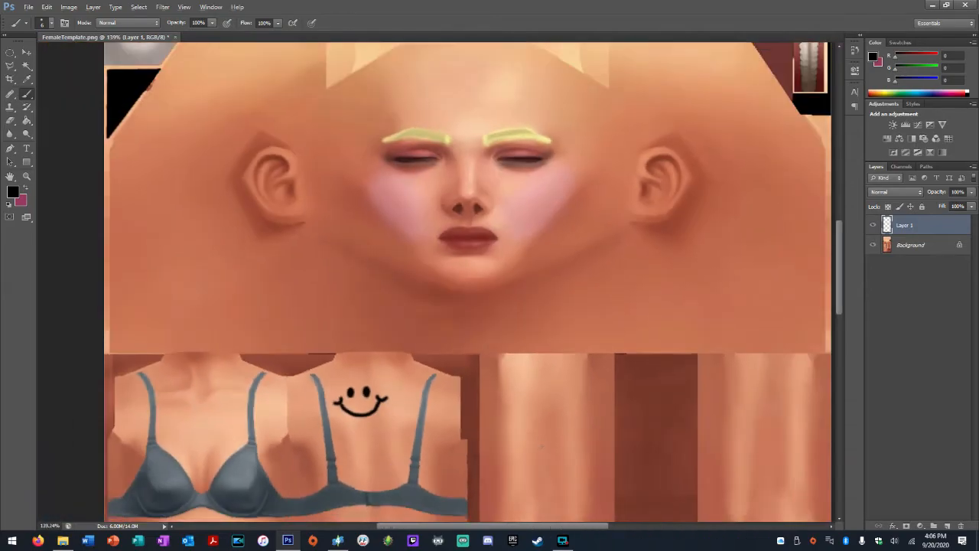
scroll(586, 486, "down", 3)
scroll(585, 486, "down", 8)
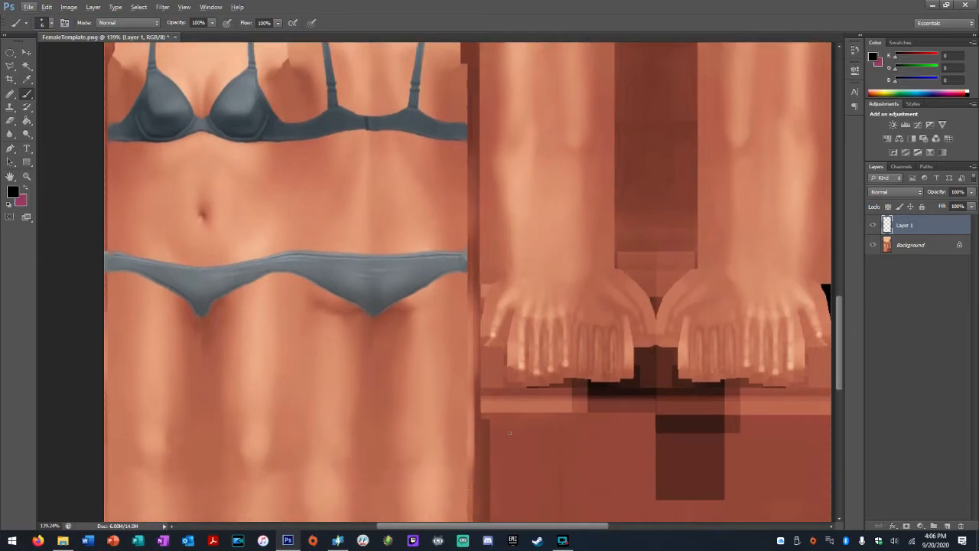
scroll(516, 440, "down", 3)
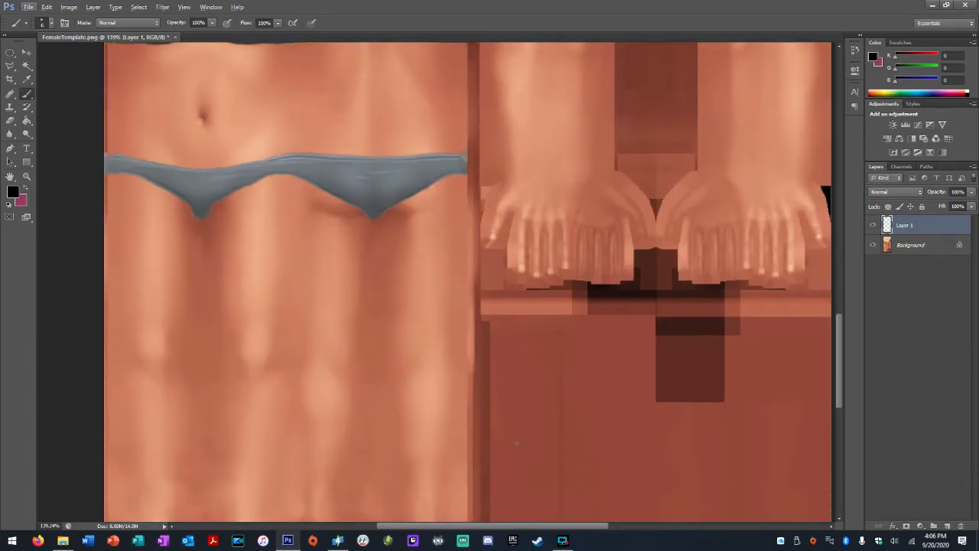
scroll(515, 440, "up", 6)
scroll(516, 442, "up", 6)
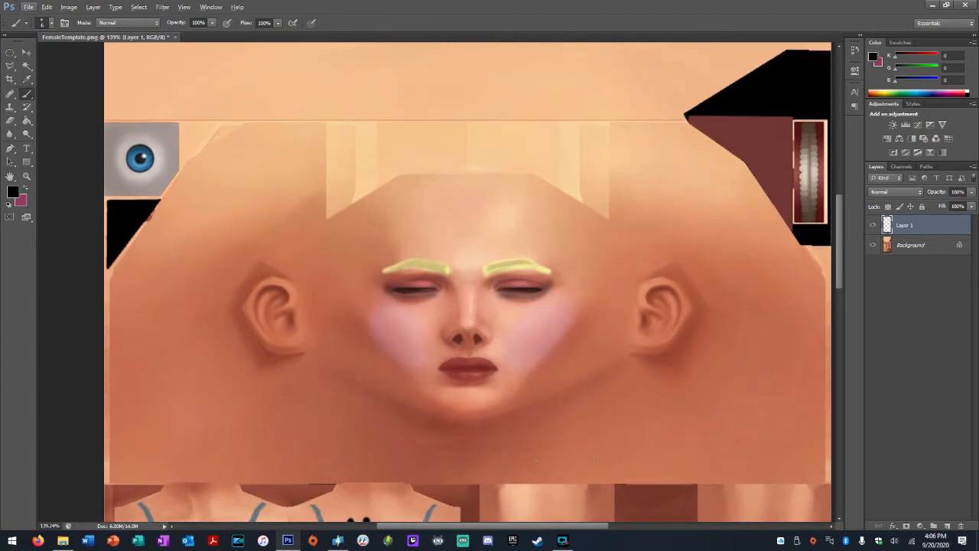
scroll(554, 332, "up", 1)
scroll(566, 368, "down", 2)
scroll(571, 386, "up", 1)
scroll(571, 386, "down", 4)
scroll(540, 527, "up", 1)
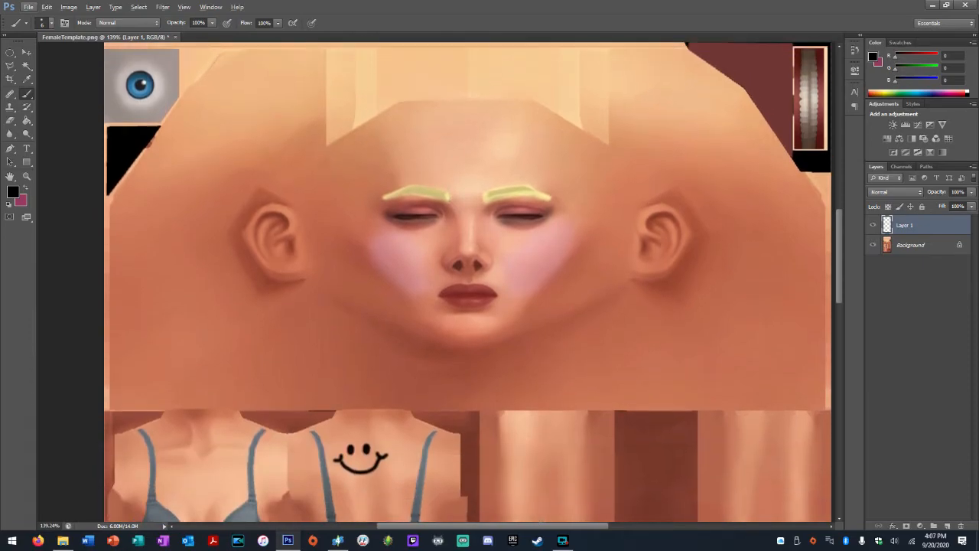
Paint a small black cross on the lower edge of the head section, just above the back of the torso.
scroll(554, 528, "right", 1)
left_click_drag(565, 536, 564, 533)
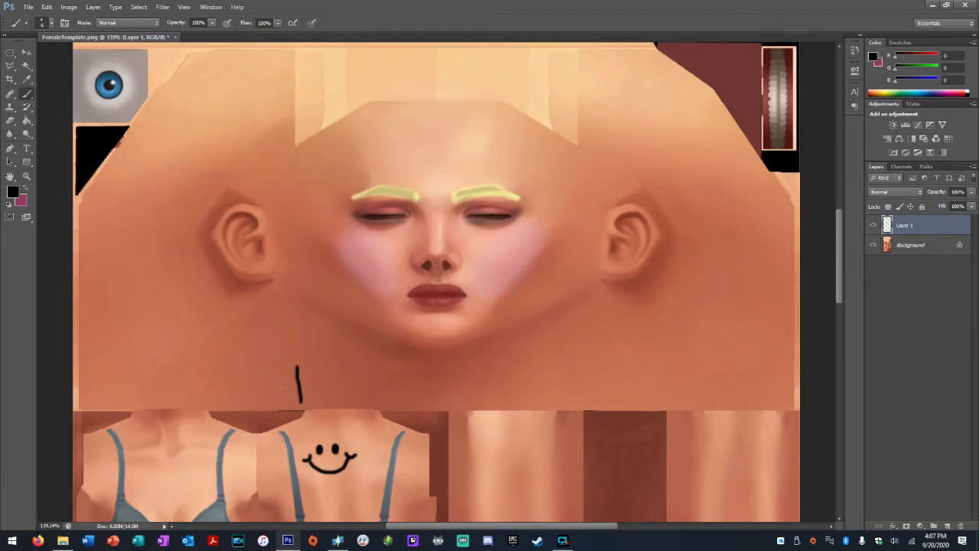
scroll(311, 380, "down", 5)
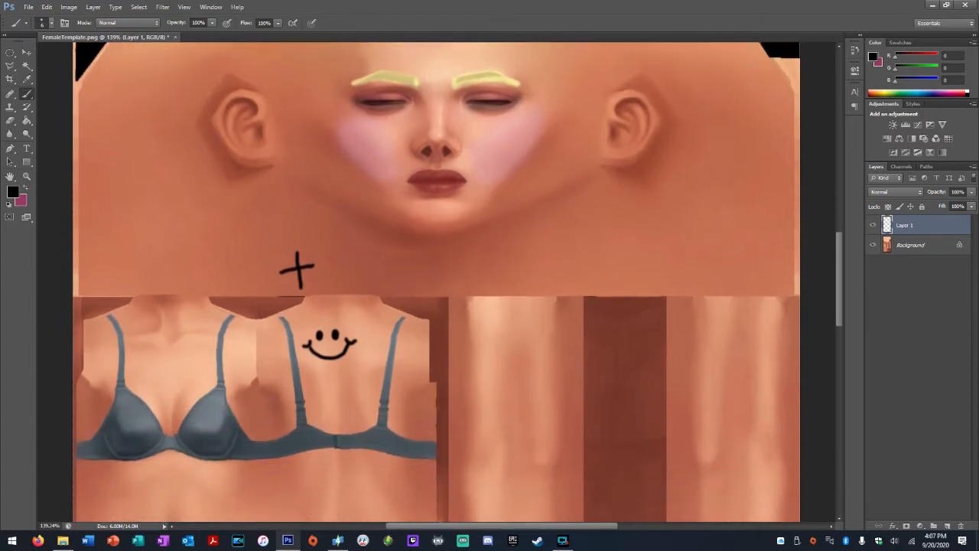
Paint a wavy black line across the top of the neck on the front of the torso.
left_click_drag(447, 527, 423, 520)
scroll(432, 321, "up", 2)
scroll(433, 316, "up", 4)
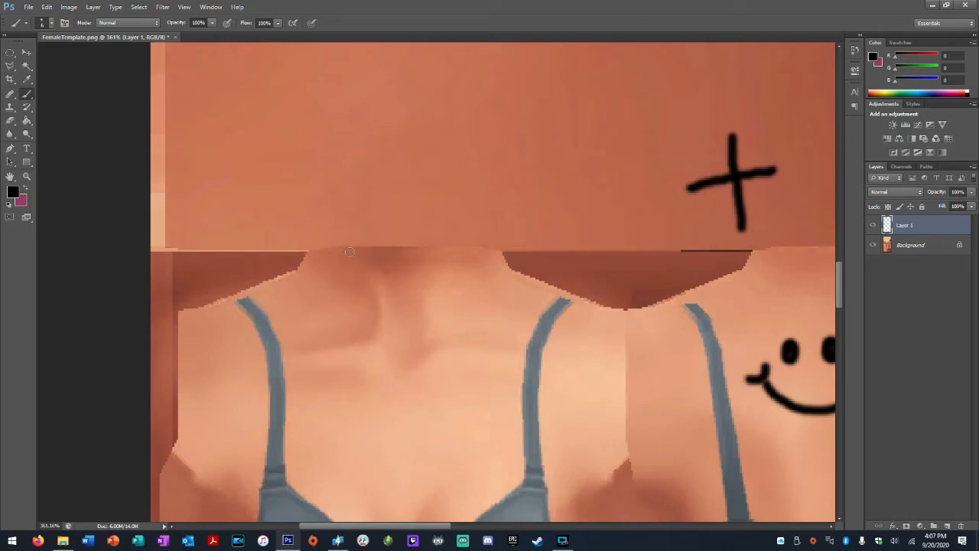
mouse_move(309, 256)
left_mouse_down()
mouse_move(404, 266)
mouse_move(498, 258)
left_mouse_up()
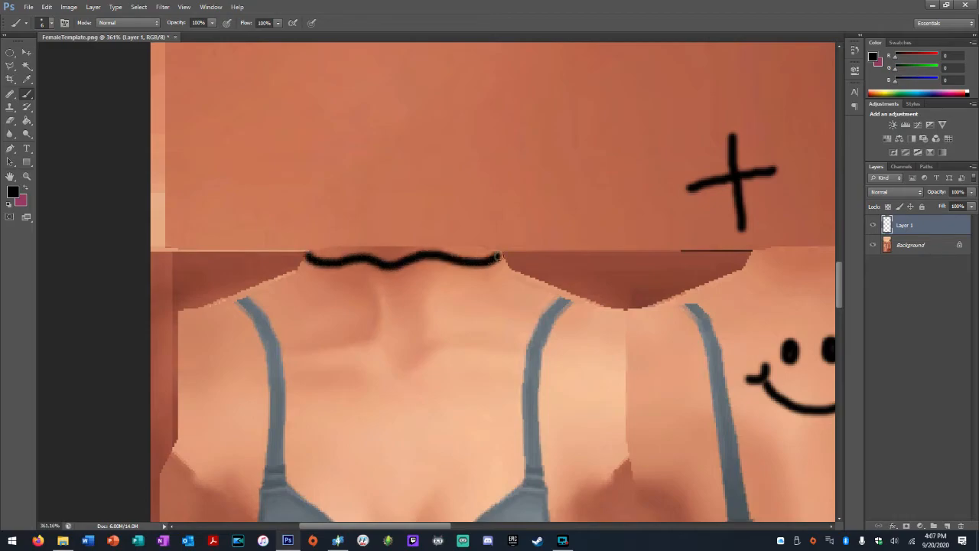
scroll(466, 419, "down", 5)
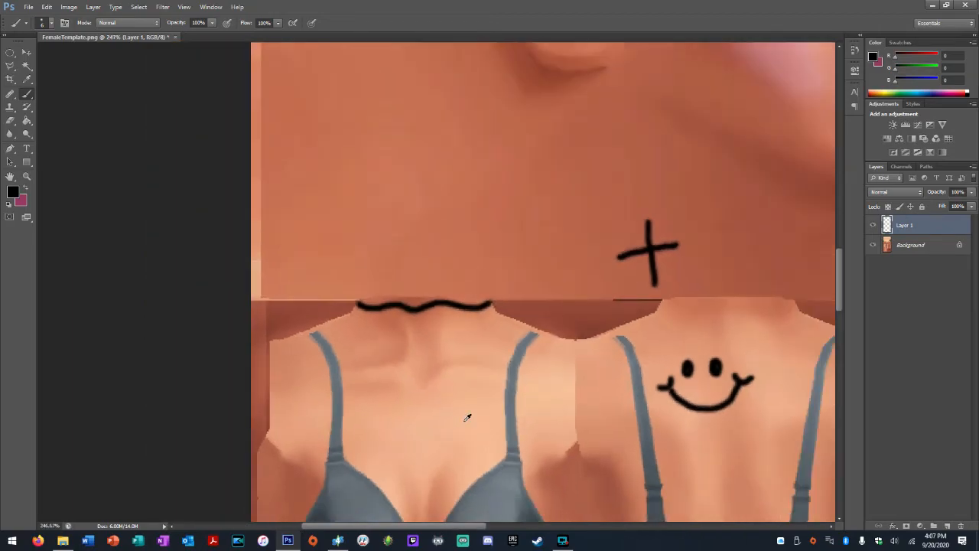
left_click_drag(481, 528, 561, 516)
scroll(547, 384, "up", 4)
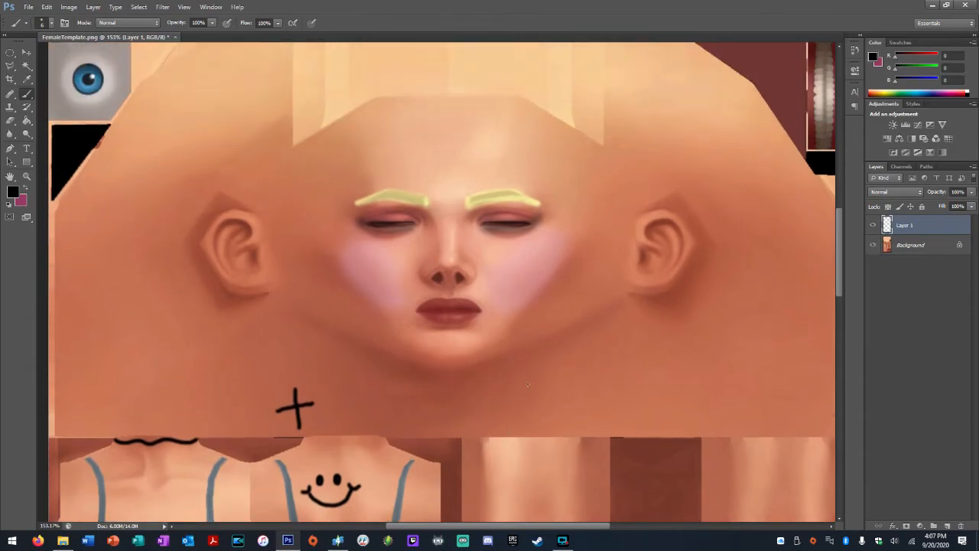
Hide the Background layer, leaving only the painted makeup and markings on Layer 1 for the texture.
scroll(547, 384, "down", 1)
scroll(547, 384, "up", 3)
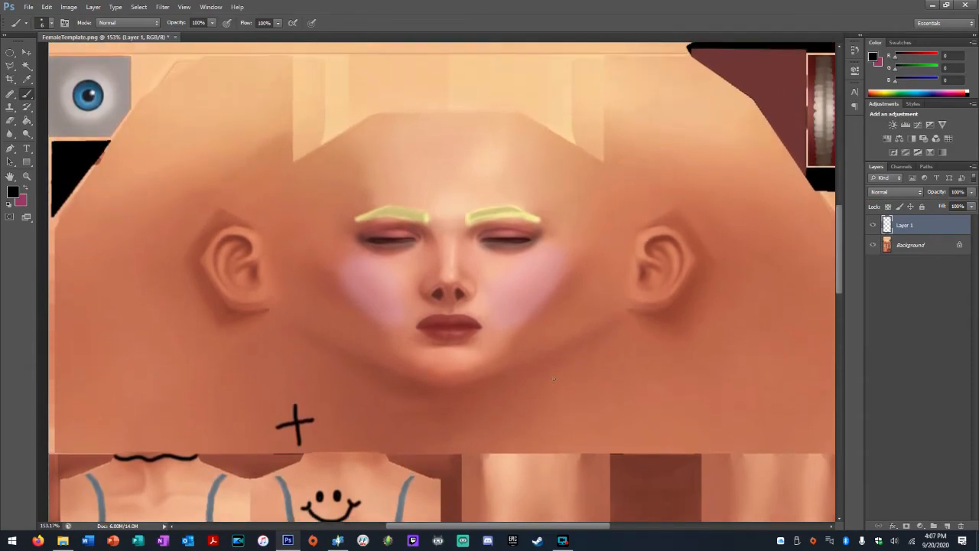
scroll(547, 384, "down", 2)
left_click(874, 245)
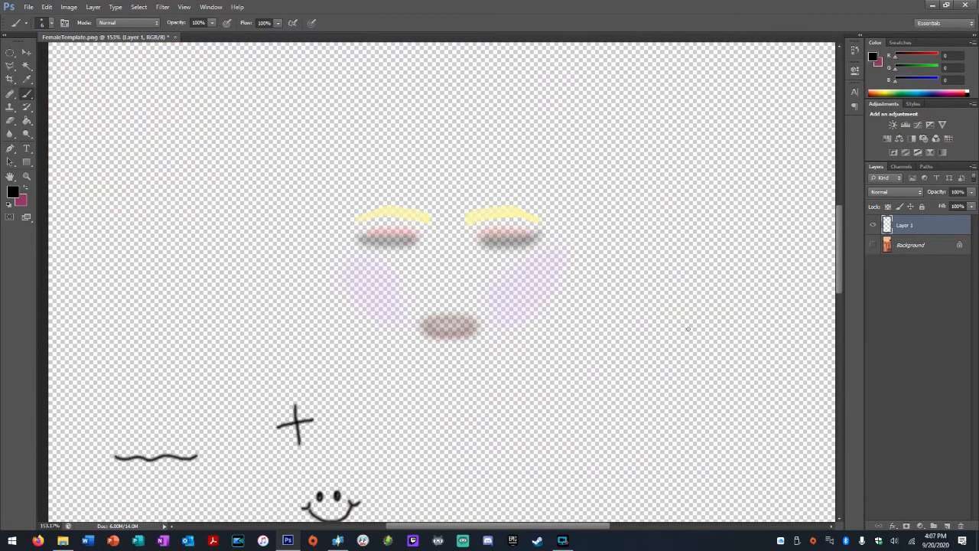
scroll(695, 326, "down", 3)
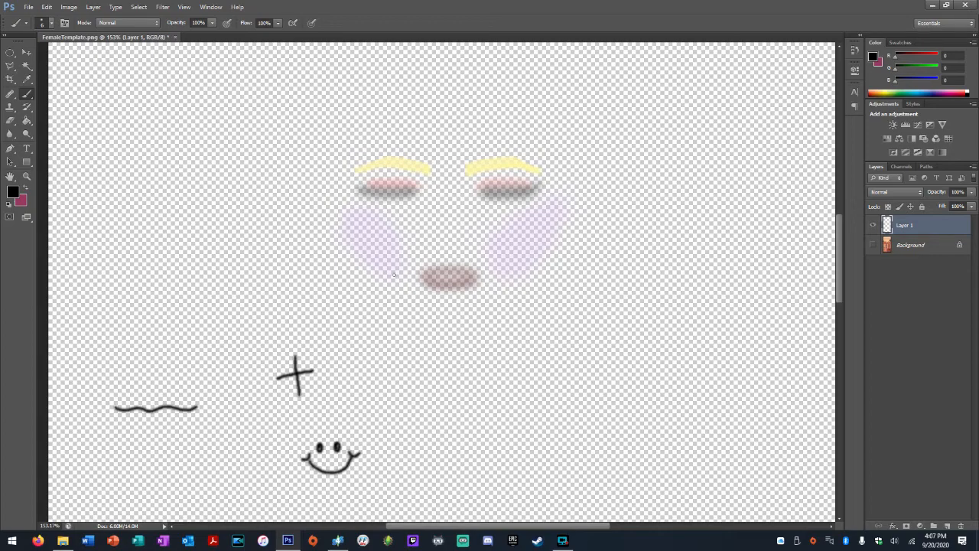
scroll(548, 313, "up", 1)
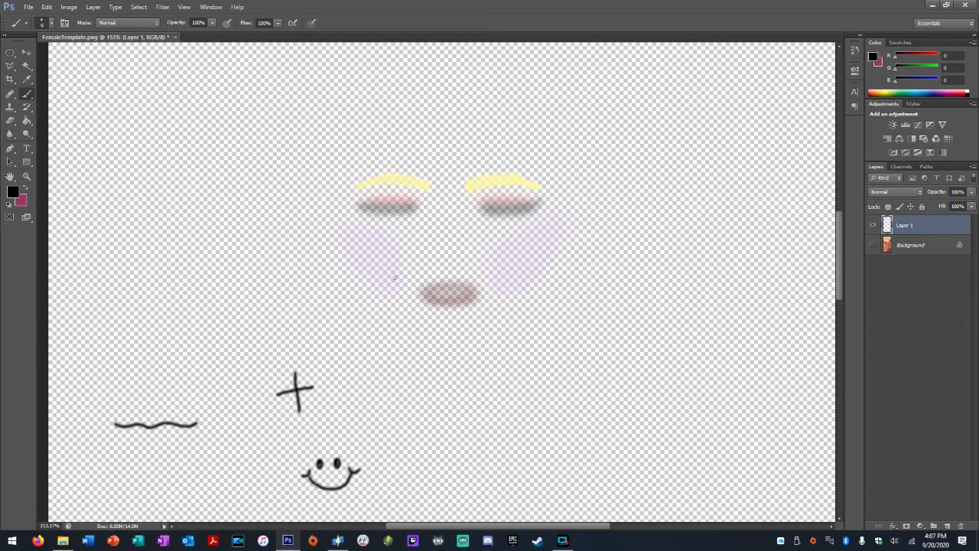
scroll(478, 288, "up", 2)
scroll(478, 288, "down", 4)
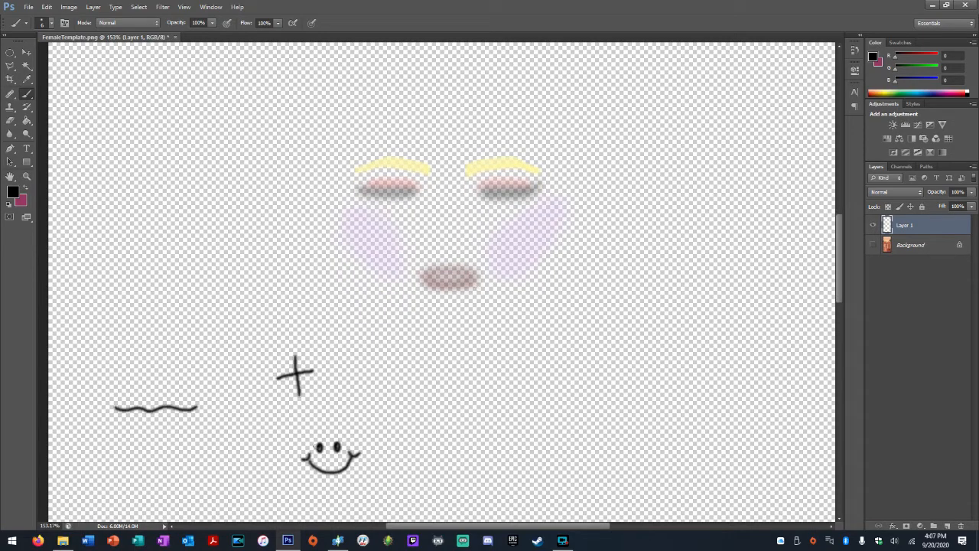
scroll(457, 264, "up", 1)
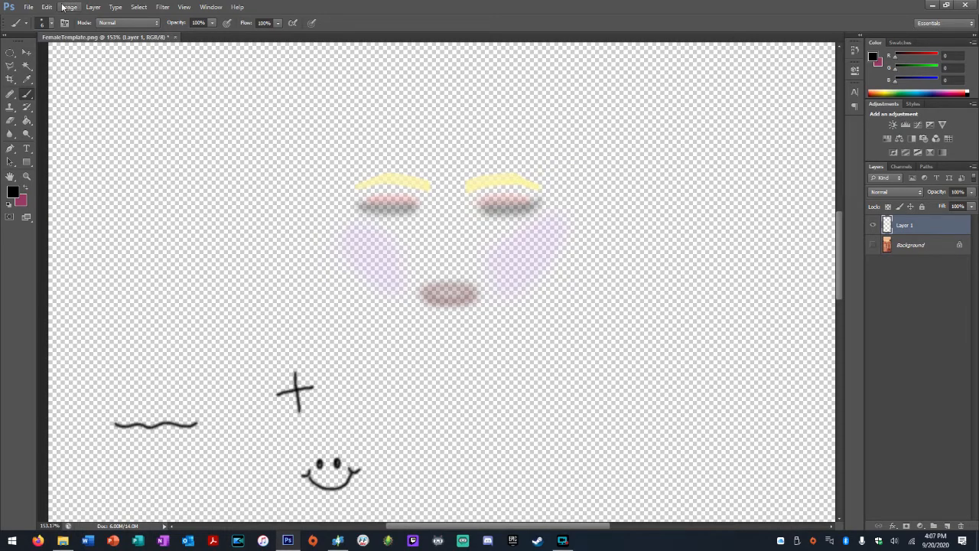
Save a PNG copy as FemaleTemplate on the Desktop, replacing the existing file, with Smallest / Slow compression and no interlacing.
left_click(28, 7)
left_click(53, 130)
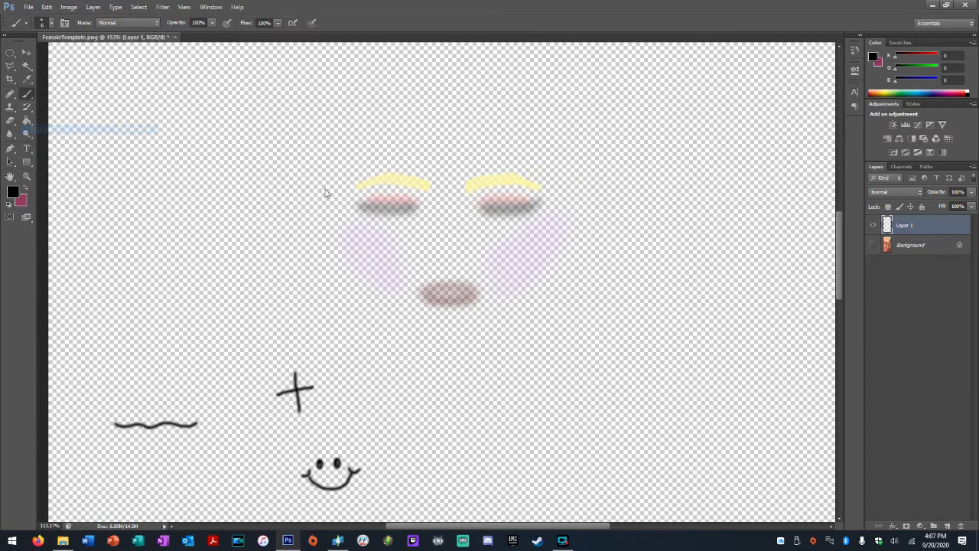
left_click(482, 340)
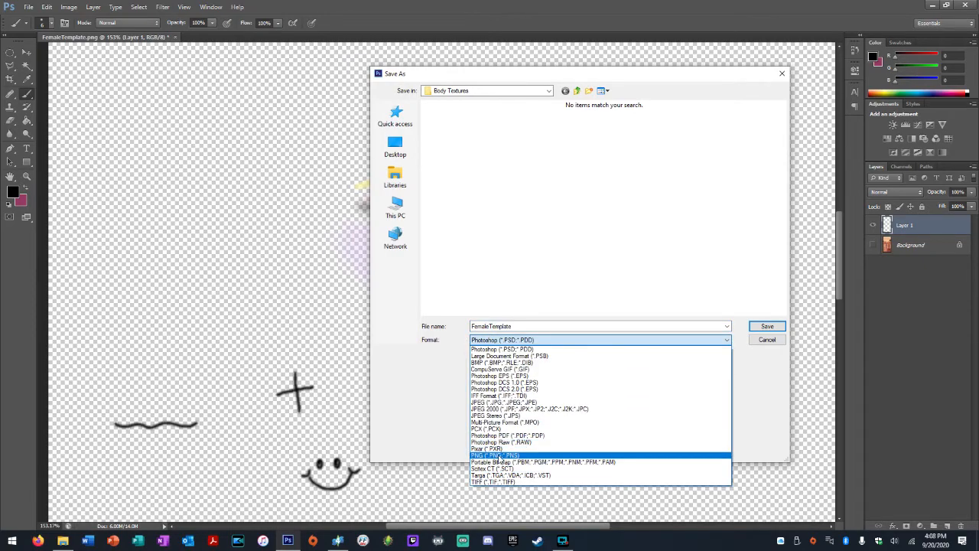
left_click(495, 455)
left_click(395, 147)
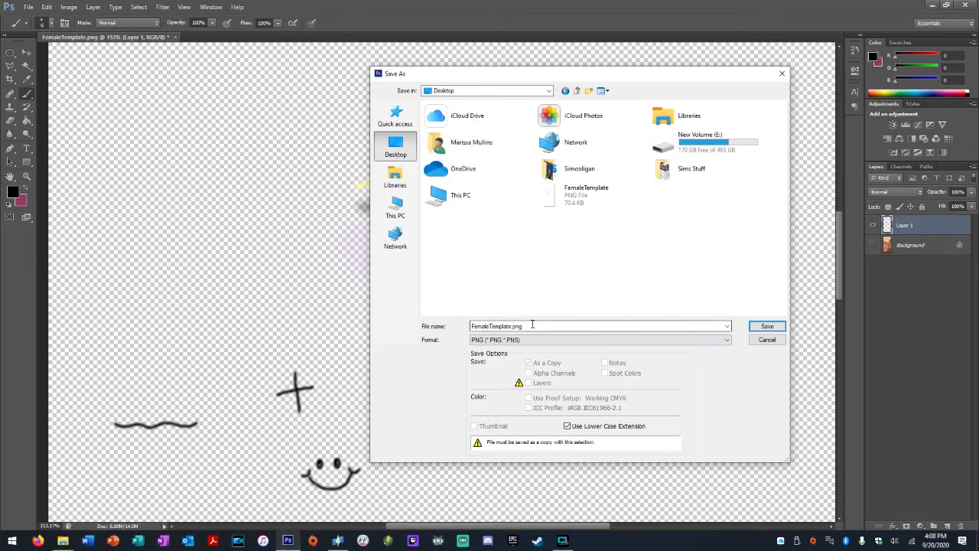
left_click(586, 192)
left_click(767, 326)
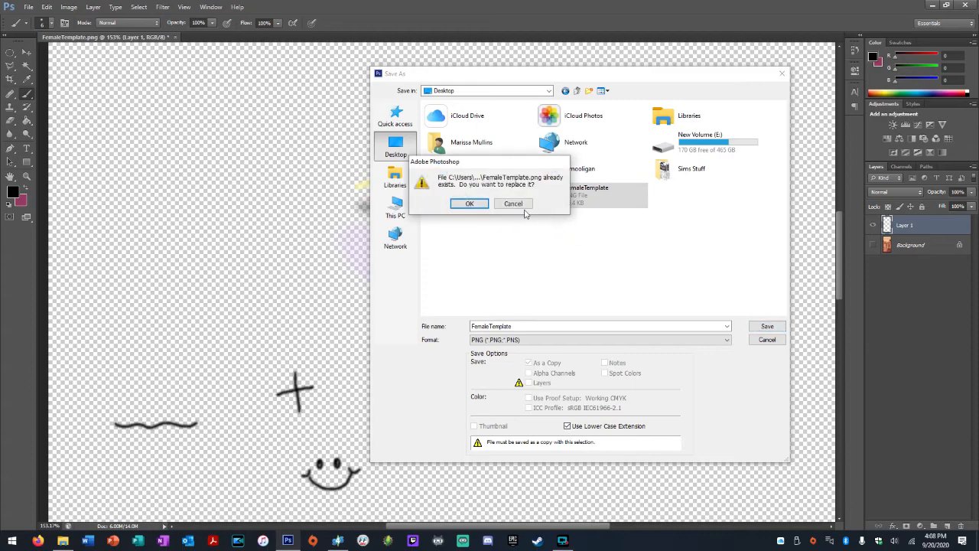
left_click(469, 204)
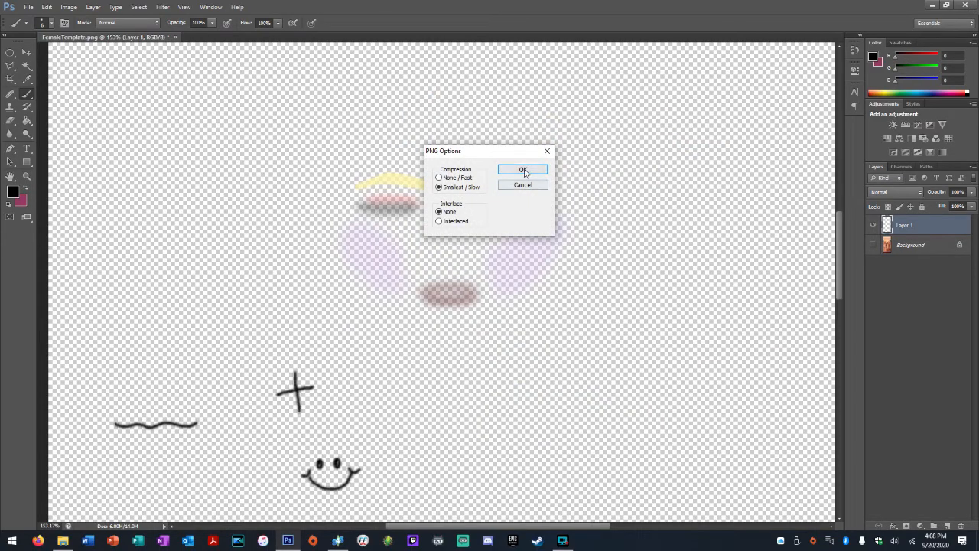
left_click(524, 170)
Switch to Sims 4 Studio, start a Create CAS Standalone project and filter the catalog to Female and Adult.
left_click(337, 541)
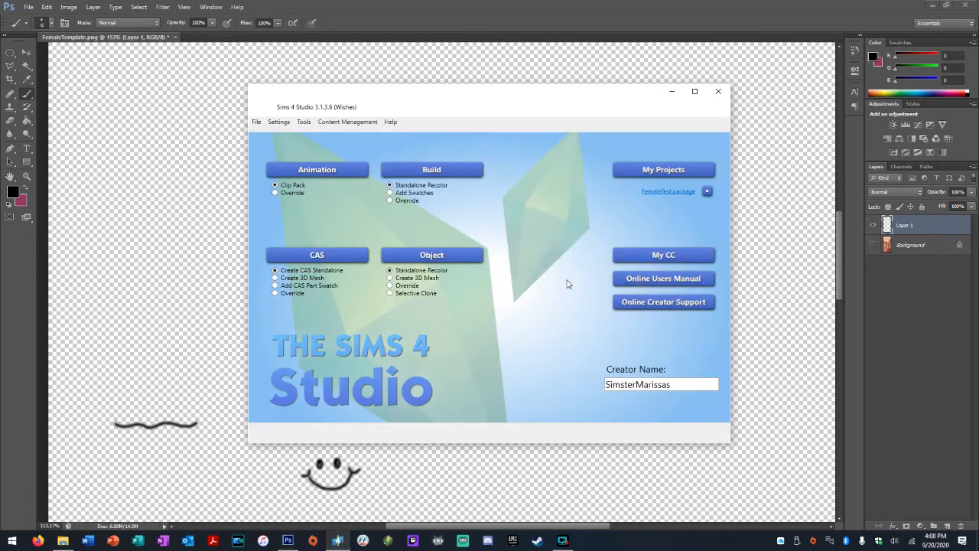
left_click(331, 259)
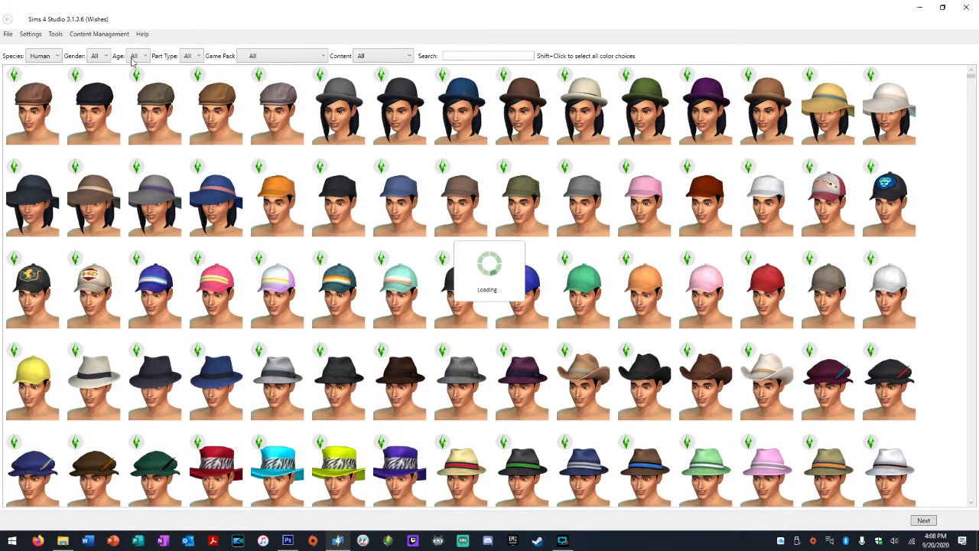
left_click(103, 60)
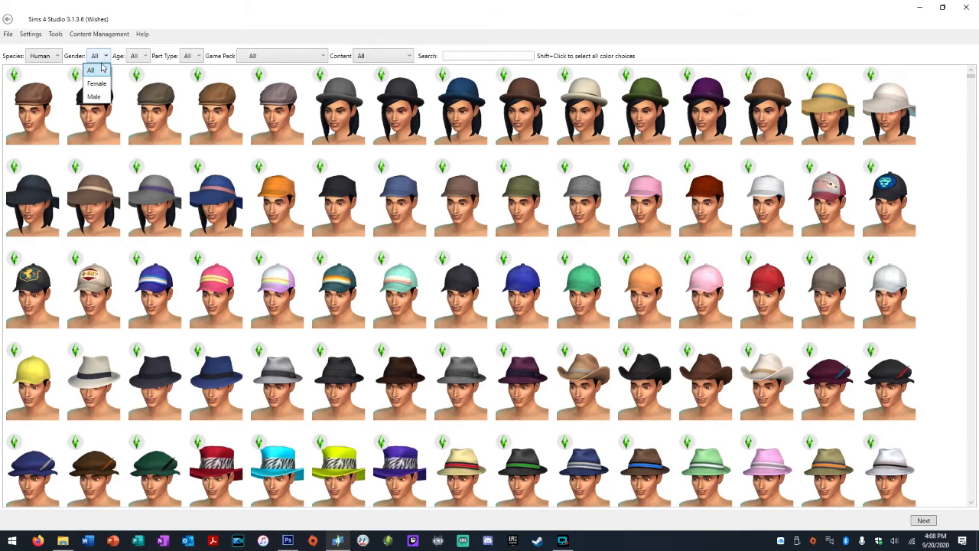
left_click(98, 89)
left_click(148, 58)
left_click(147, 91)
Filter the catalog's part type to Eyeliner.
left_click(211, 58)
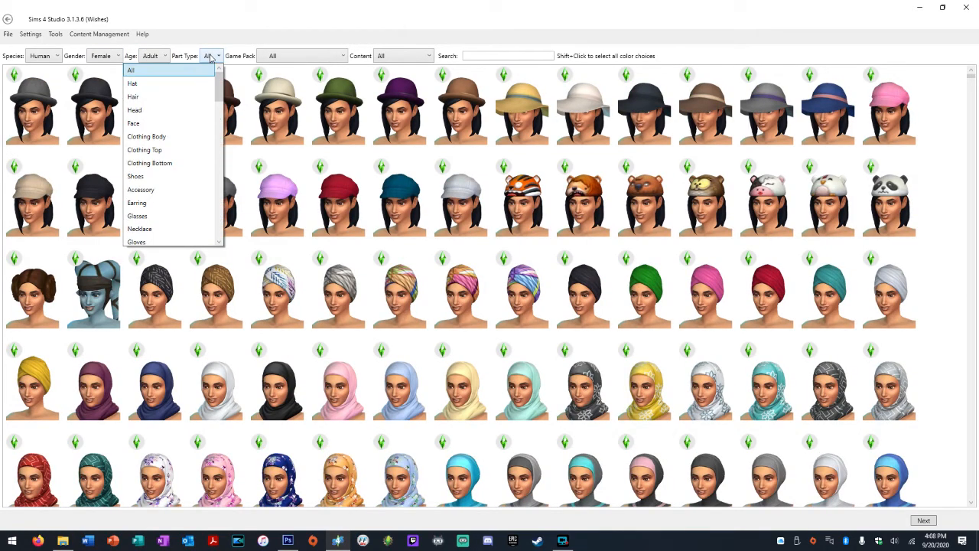
scroll(168, 174, "down", 4)
scroll(168, 174, "down", 9)
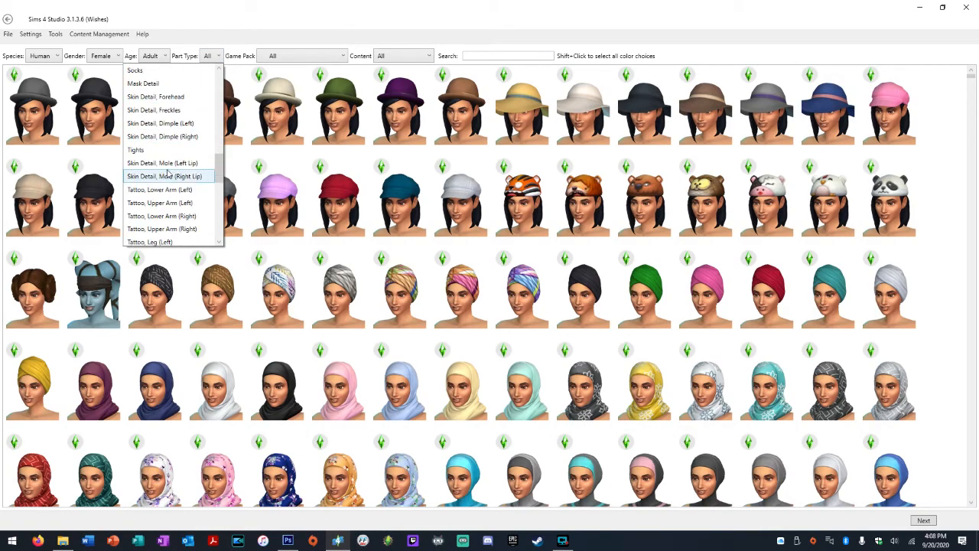
scroll(167, 175, "down", 4)
scroll(169, 175, "up", 7)
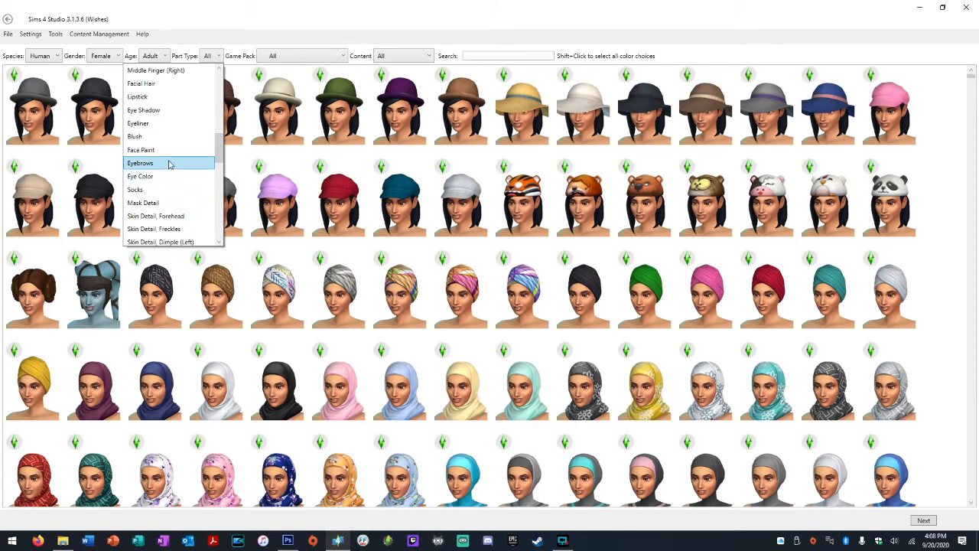
scroll(169, 164, "up", 1)
left_click(169, 163)
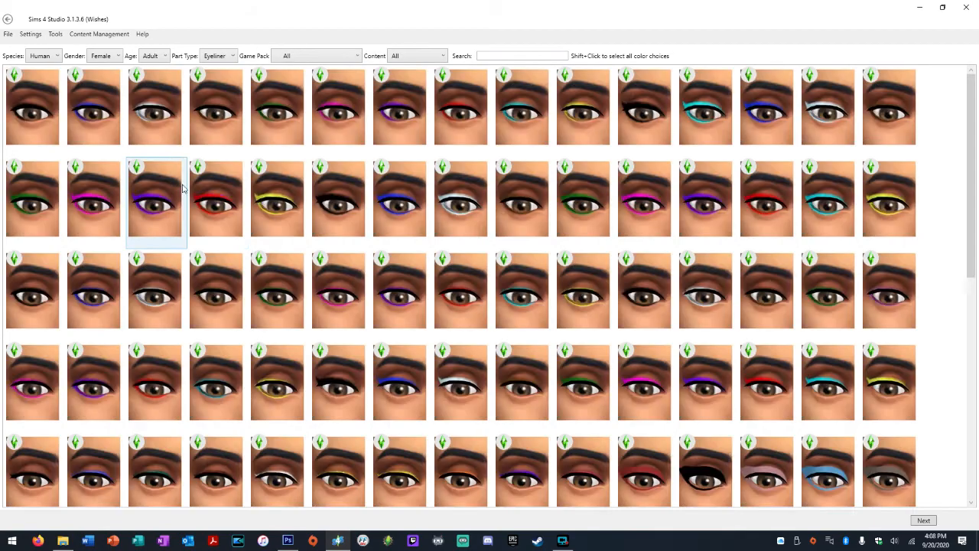
Pick the subtle brown eyeliner in the catalog's second row and save its package as FemaleTest on the Desktop, replacing the existing file.
scroll(523, 208, "down", 10)
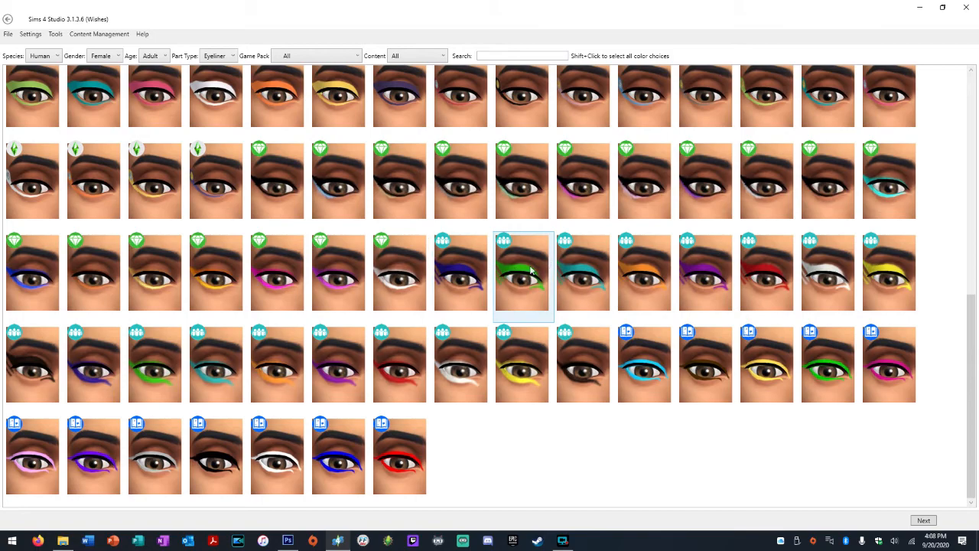
scroll(430, 342, "up", 5)
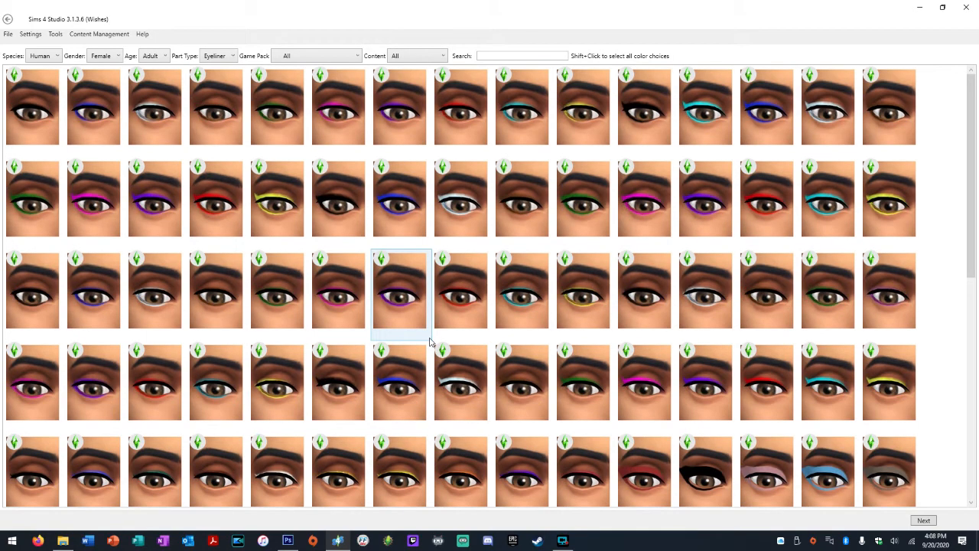
left_click(512, 217)
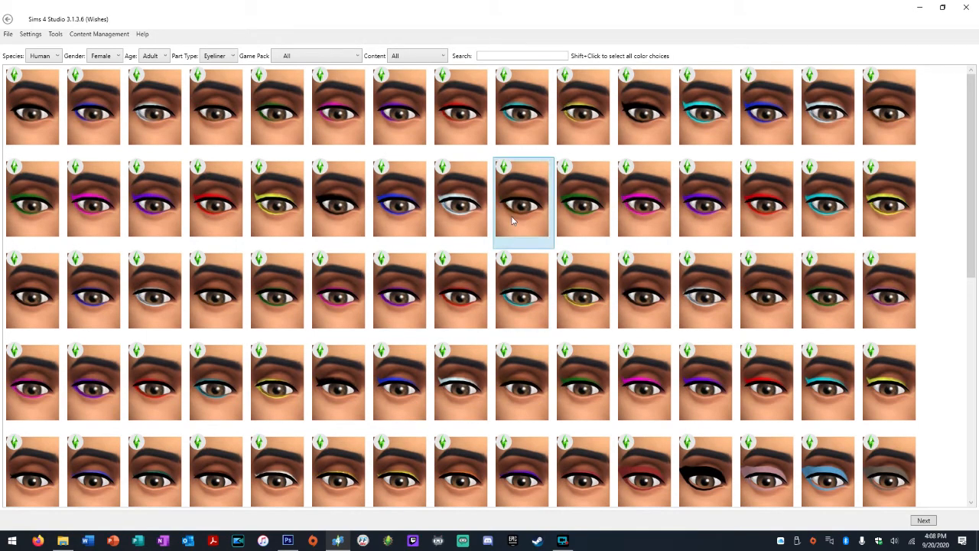
left_click(926, 521)
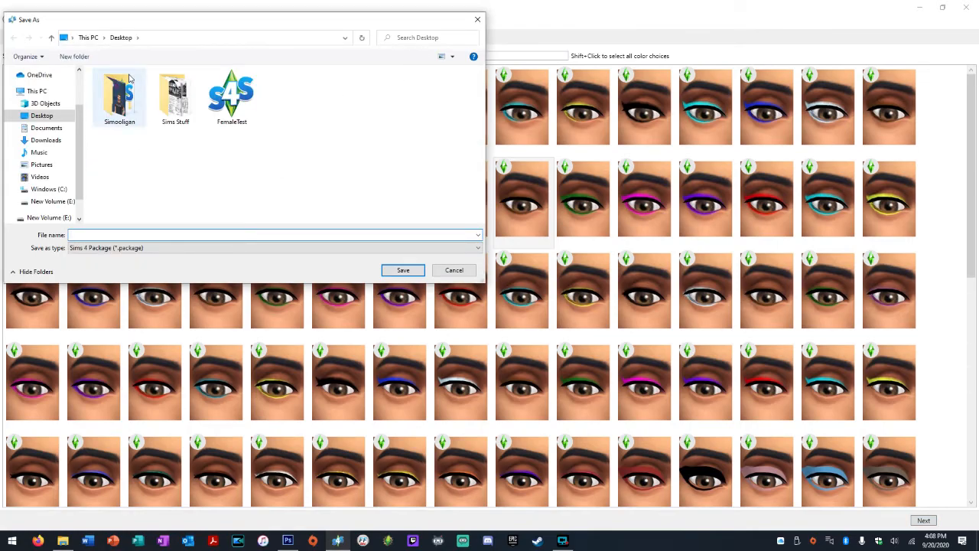
left_click(232, 96)
left_click(403, 270)
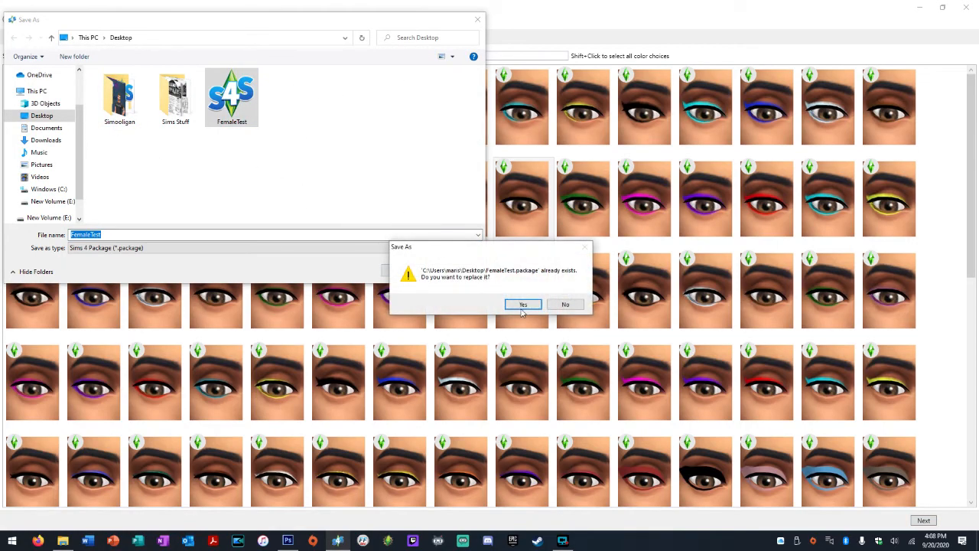
left_click(519, 305)
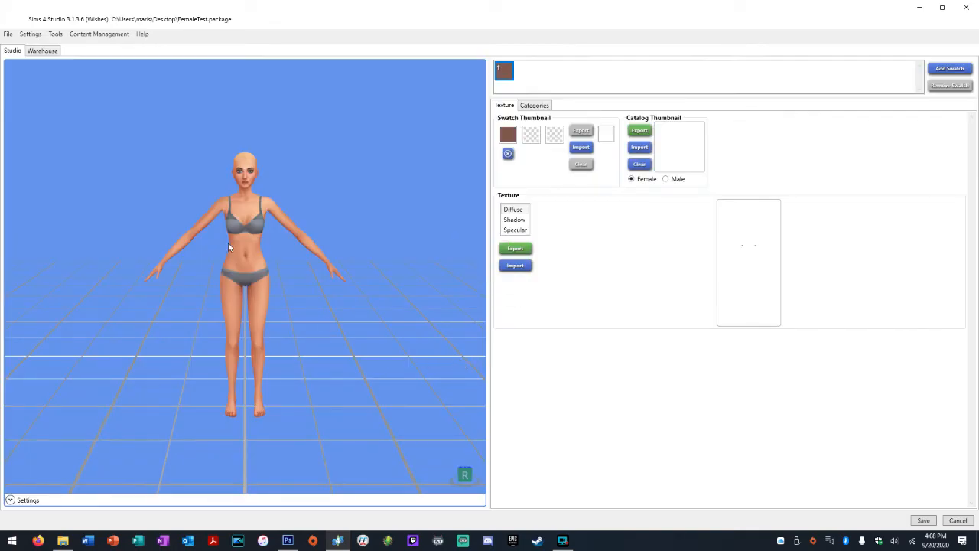
Import the FemaleTemplate PNG from the Desktop as the eyeliner's Diffuse texture.
scroll(228, 242, "up", 5)
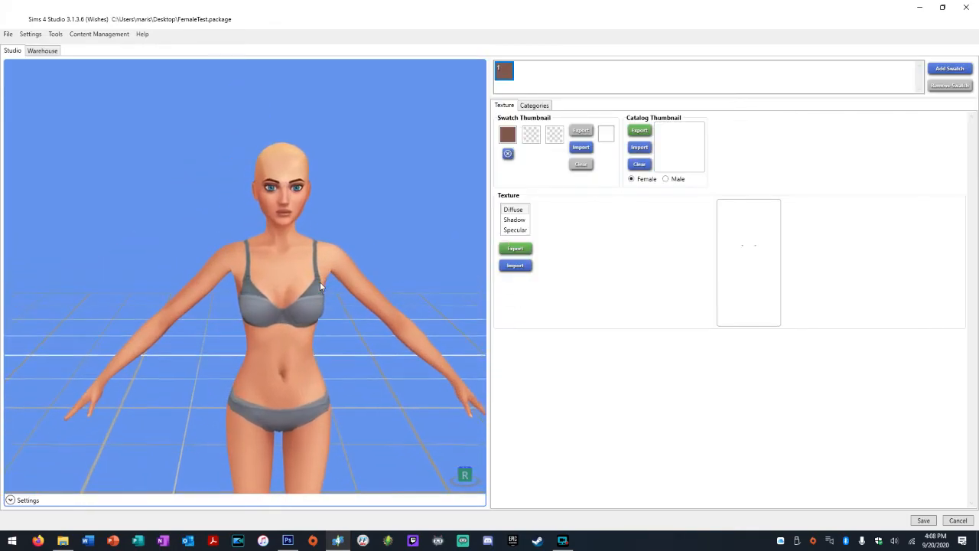
scroll(320, 286, "up", 6)
mouse_move(347, 291)
left_mouse_down()
mouse_move(337, 288)
mouse_move(346, 294)
left_mouse_up()
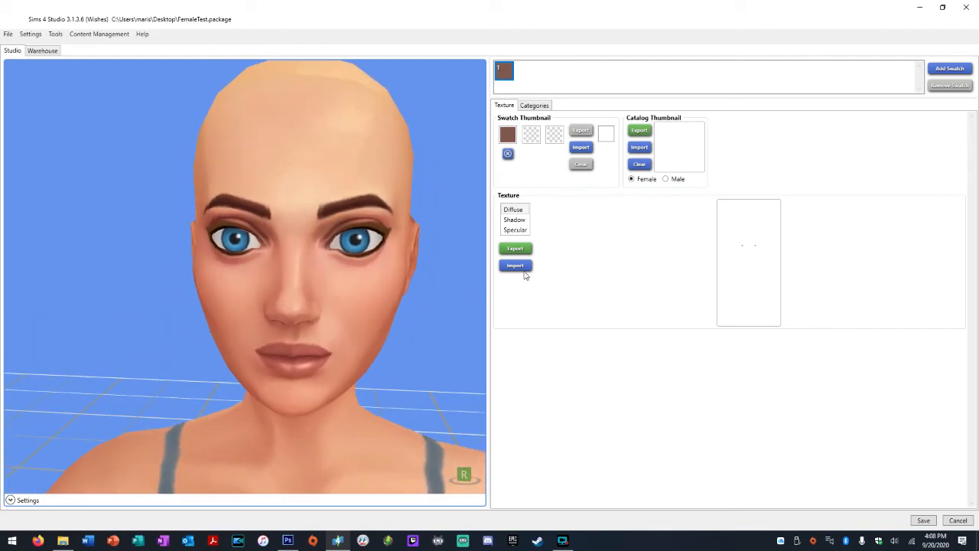
left_click(520, 269)
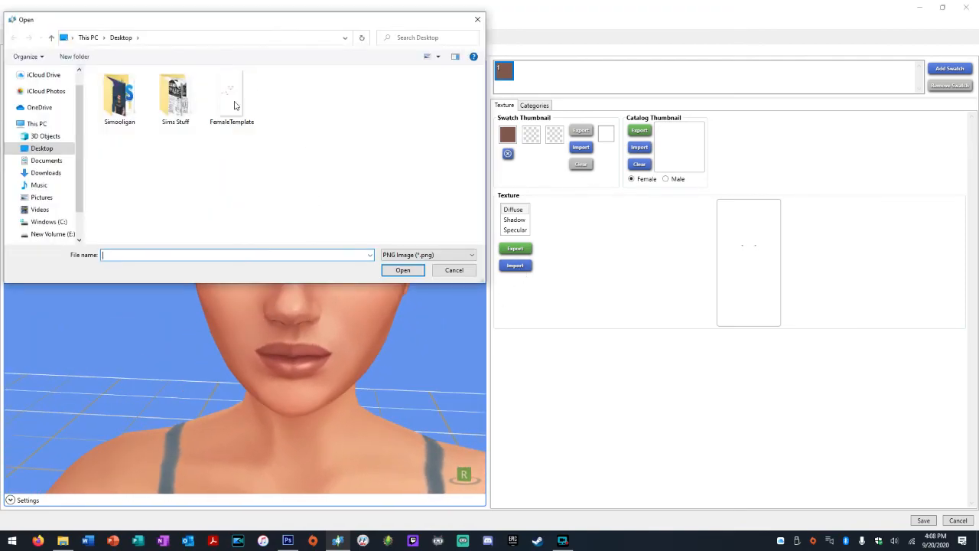
left_click(238, 115)
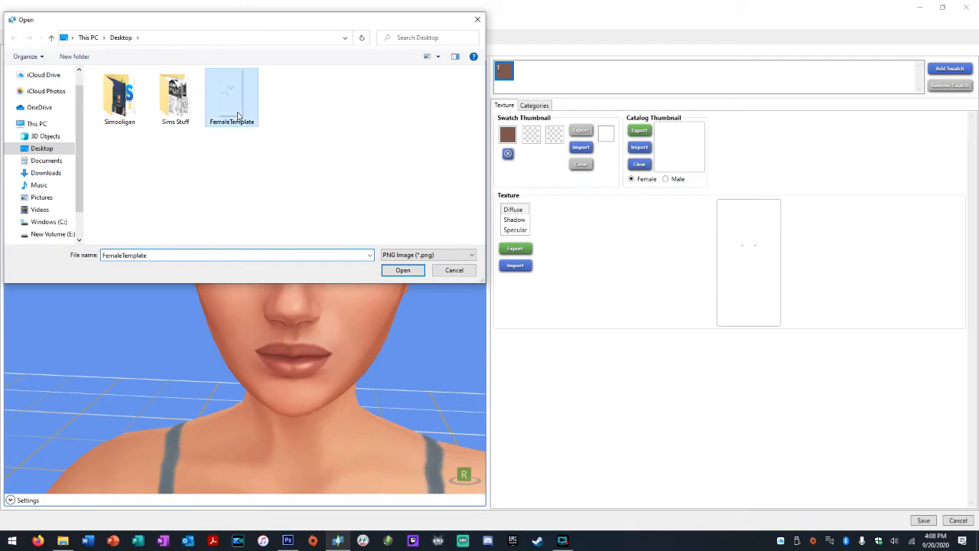
left_click(391, 273)
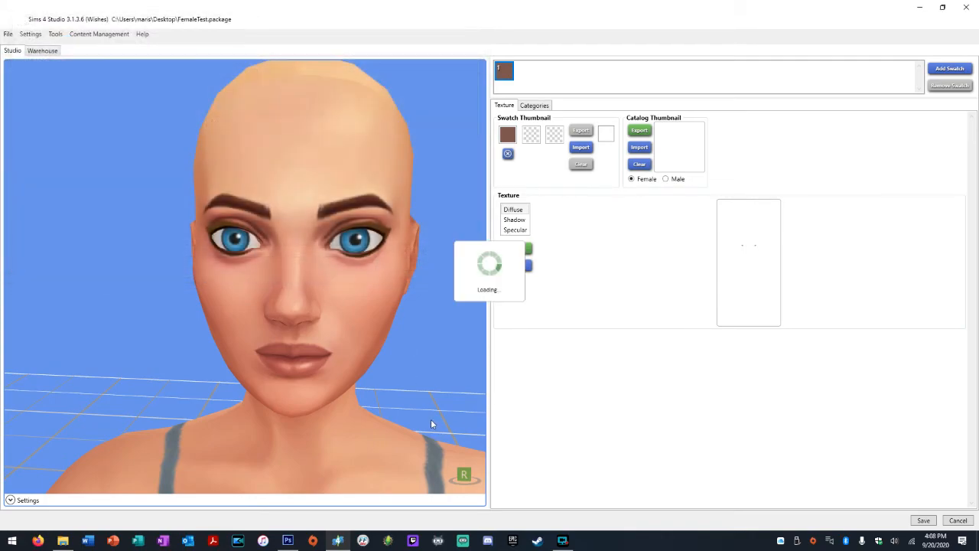
Examine the imported eyebrows, eye makeup, blush and lipstick up close on the model's face.
mouse_move(436, 338)
left_mouse_down()
mouse_move(397, 286)
mouse_move(483, 268)
mouse_move(480, 185)
mouse_move(319, 231)
mouse_move(304, 297)
mouse_move(556, 272)
mouse_move(581, 230)
mouse_move(334, 250)
mouse_move(387, 323)
mouse_move(418, 344)
mouse_move(477, 324)
mouse_move(433, 330)
left_mouse_up()
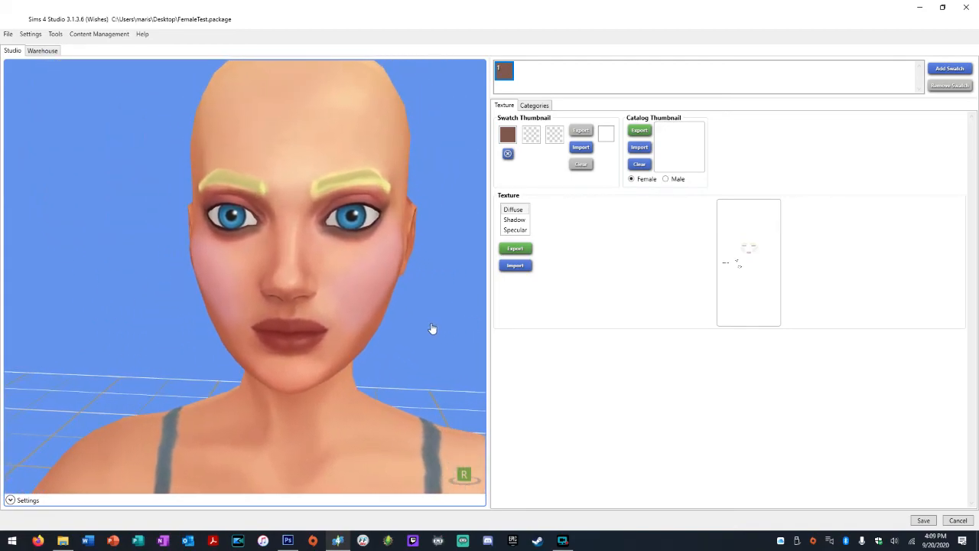
scroll(369, 281, "up", 10)
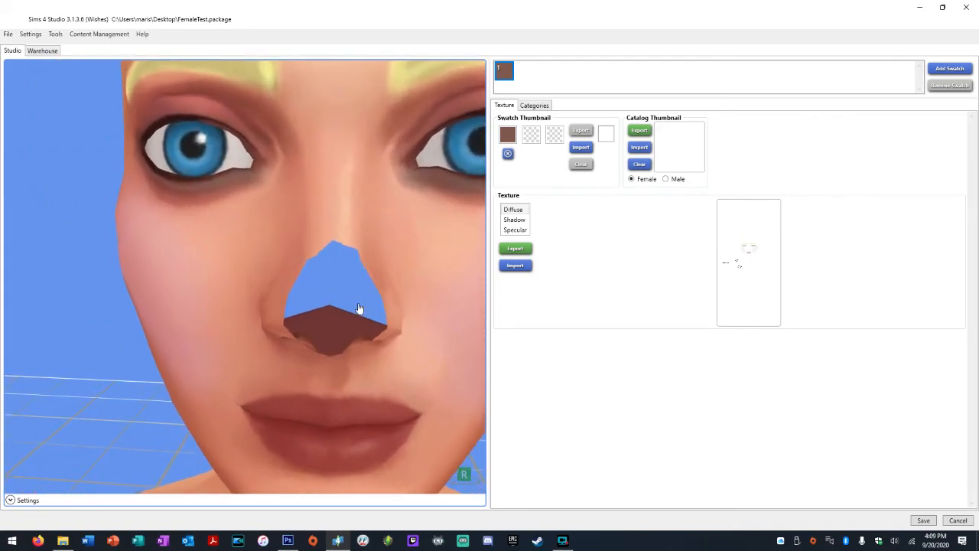
scroll(248, 315, "down", 3)
left_click_drag(327, 265, 277, 279)
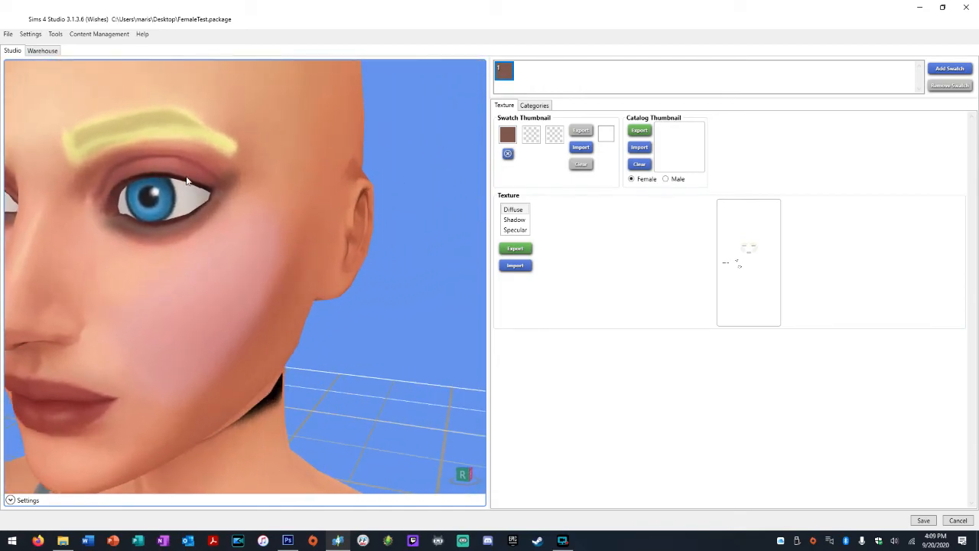
Inspect the cross and black line on the model's neck and the smiley face on her upper back.
left_click_drag(195, 289, 288, 326)
scroll(314, 362, "down", 10)
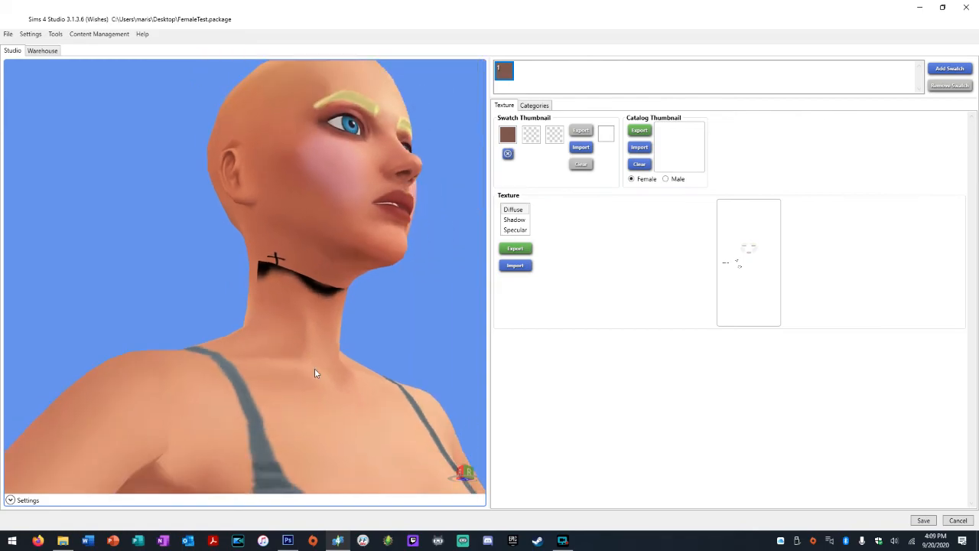
left_click_drag(311, 400, 763, 493)
left_click_drag(297, 334, 241, 391)
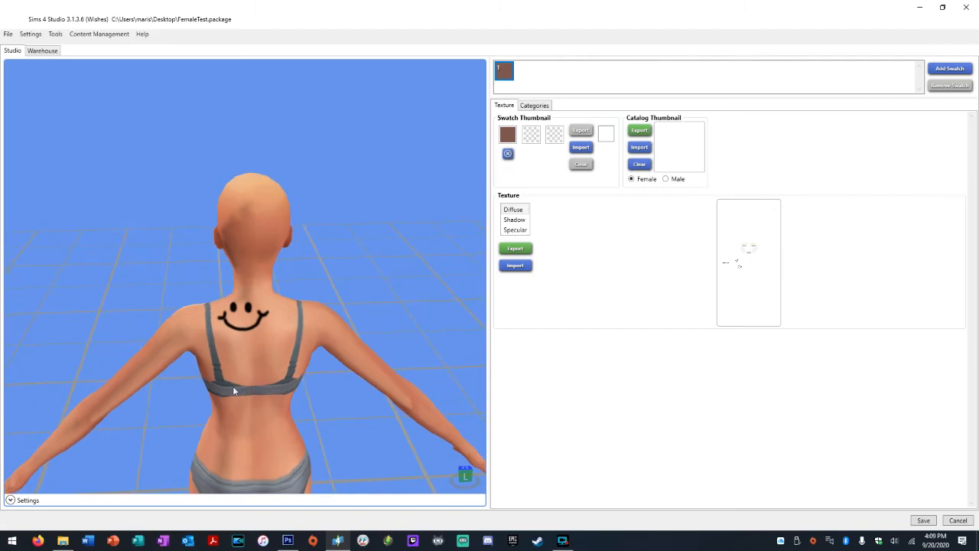
scroll(218, 365, "up", 4)
mouse_move(205, 362)
left_mouse_down()
mouse_move(142, 359)
mouse_move(276, 381)
mouse_move(239, 374)
left_mouse_up()
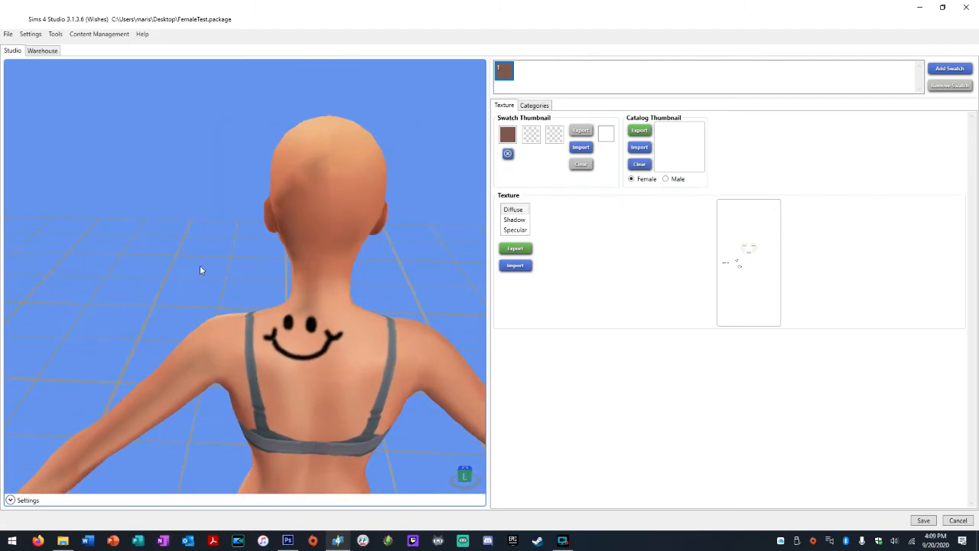
Review the overall makeup on the model's head and shoulders from the front.
mouse_move(199, 269)
left_mouse_down()
mouse_move(168, 357)
mouse_move(220, 363)
mouse_move(142, 234)
mouse_move(294, 344)
mouse_move(214, 374)
mouse_move(344, 380)
mouse_move(346, 367)
mouse_move(312, 362)
mouse_move(334, 357)
left_mouse_up()
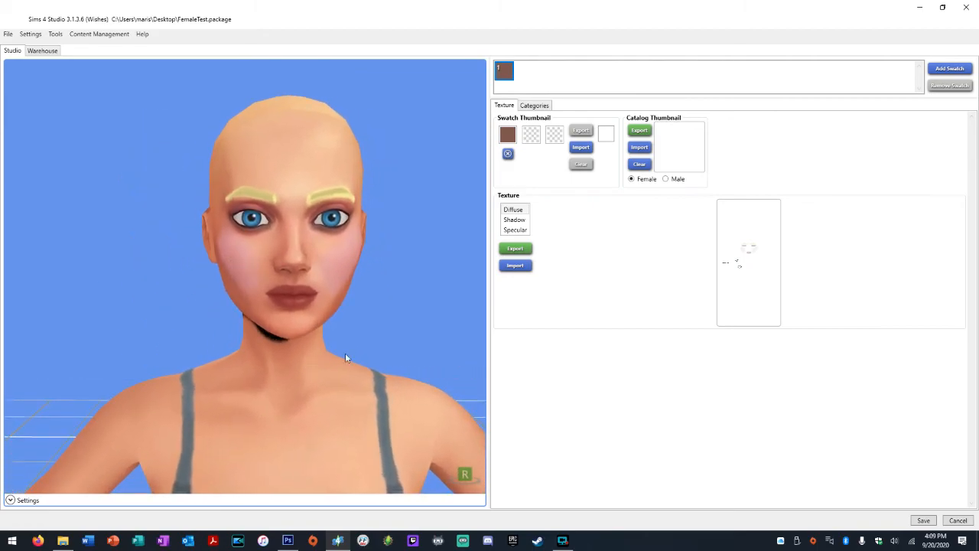
scroll(335, 379, "down", 4)
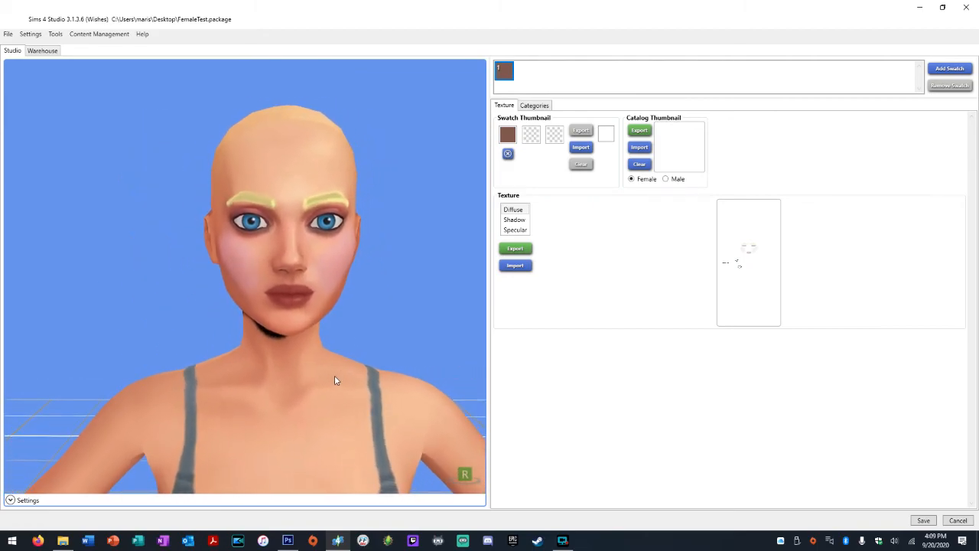
scroll(327, 384, "up", 2)
left_click_drag(327, 382, 313, 395)
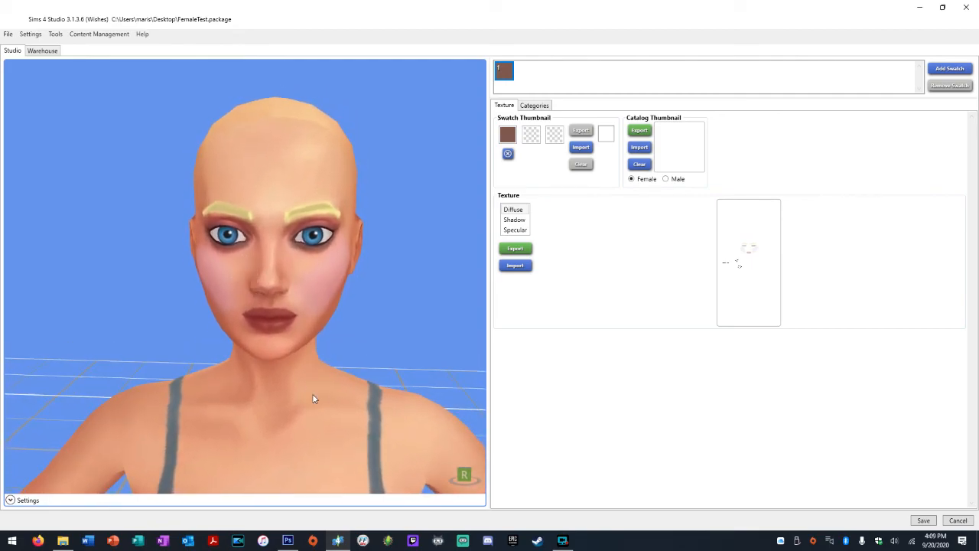
scroll(335, 391, "up", 3)
scroll(335, 395, "down", 3)
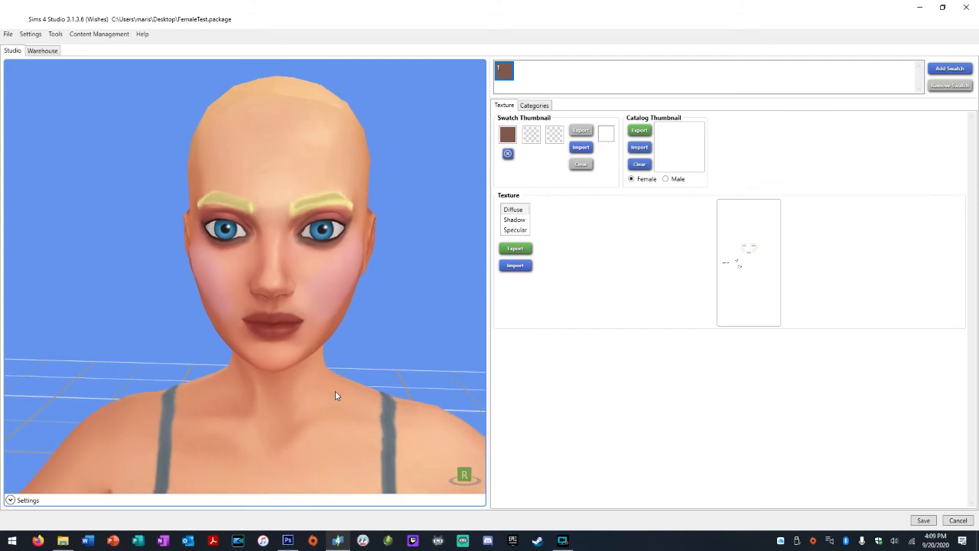
left_click_drag(334, 393, 344, 368)
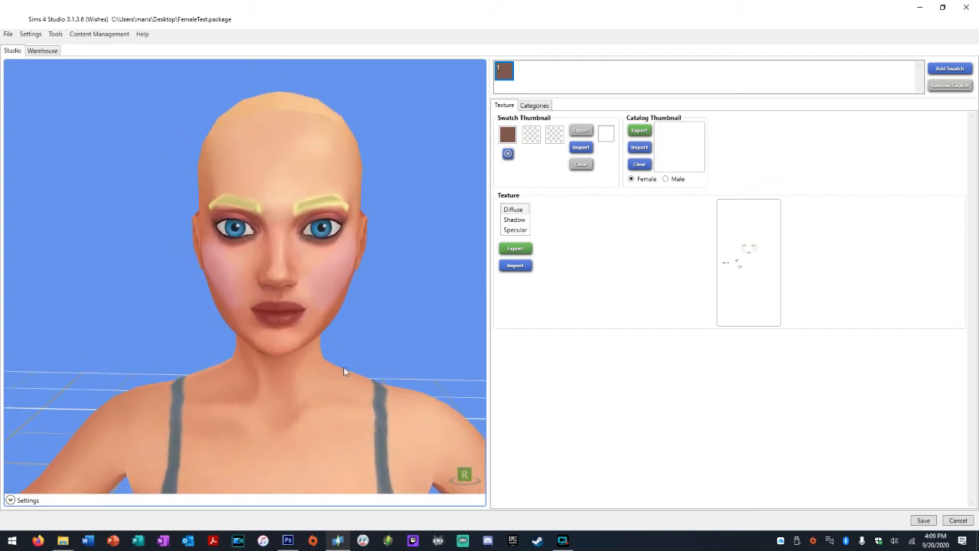